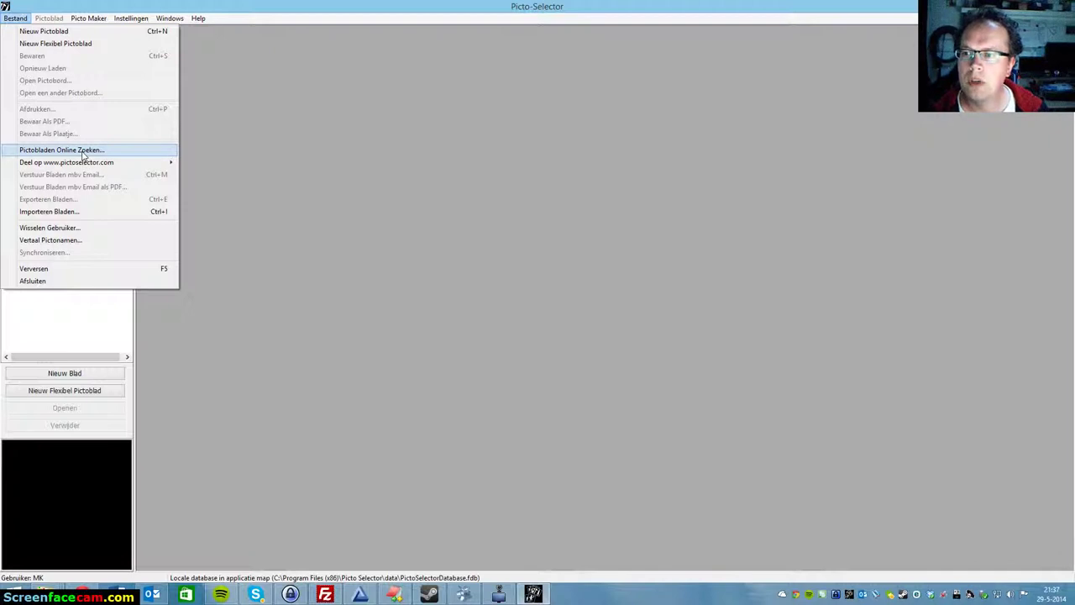
- Open the online picto sheet search, check the available languages and search all sheets with the language kept on Nederlands
{"action": "left_click", "coordinate": [83, 150]}
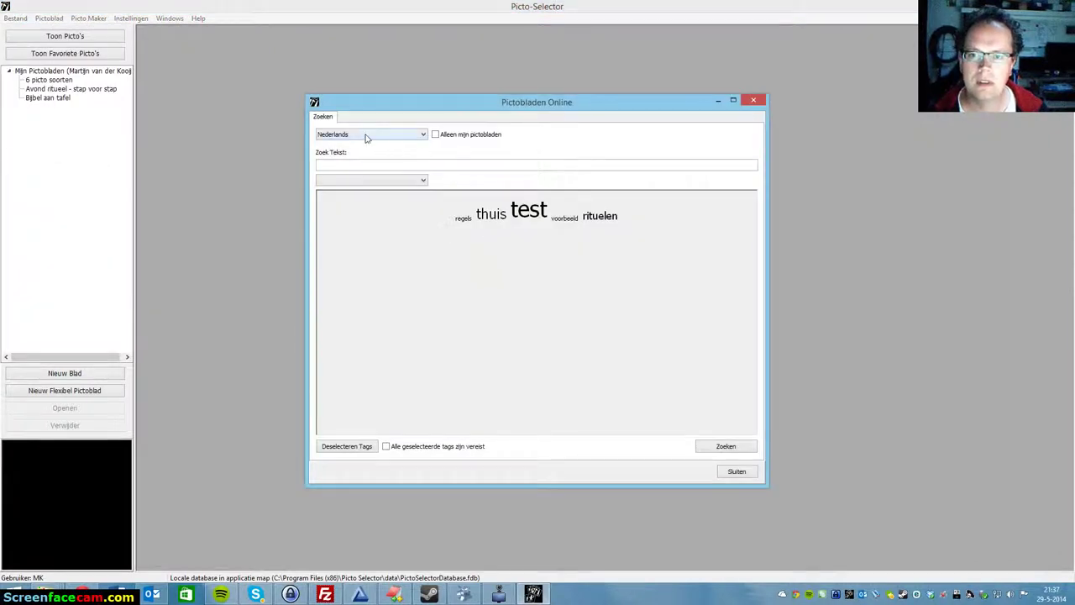
{"action": "left_click", "coordinate": [424, 134]}
{"action": "scroll", "coordinate": [425, 168], "scroll_direction": "up", "scroll_amount": 3}
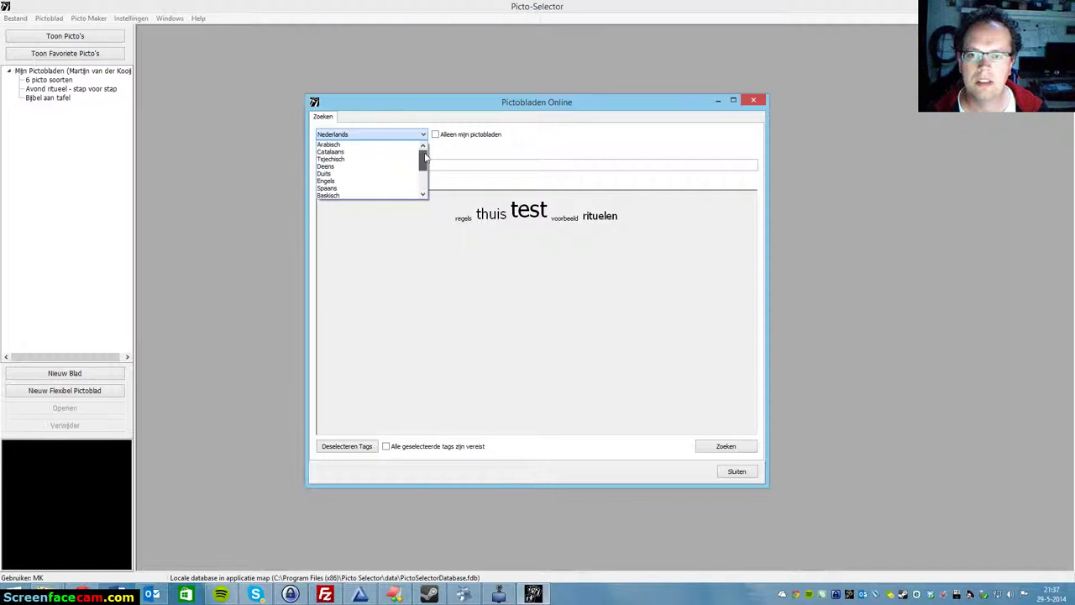
{"action": "left_click_drag", "start_coordinate": [424, 172], "coordinate": [426, 157]}
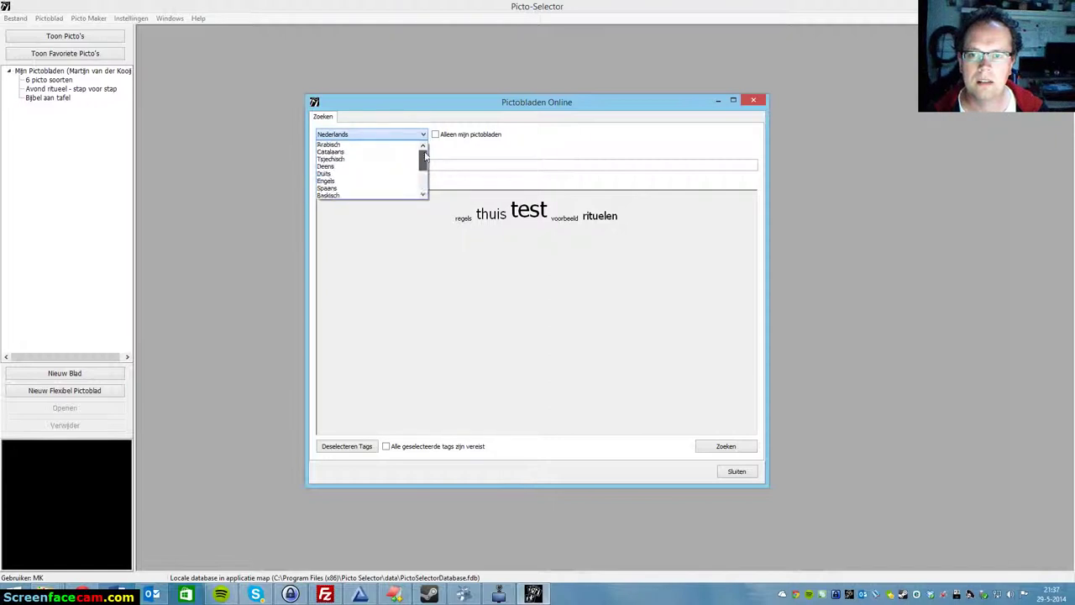
{"action": "left_click", "coordinate": [463, 157]}
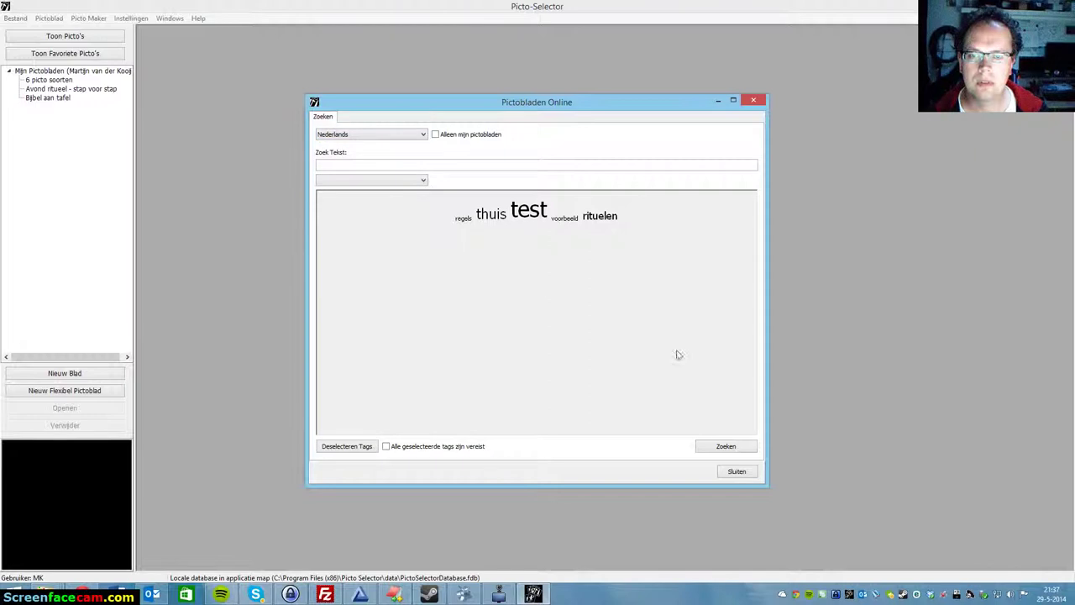
{"action": "left_click", "coordinate": [728, 447]}
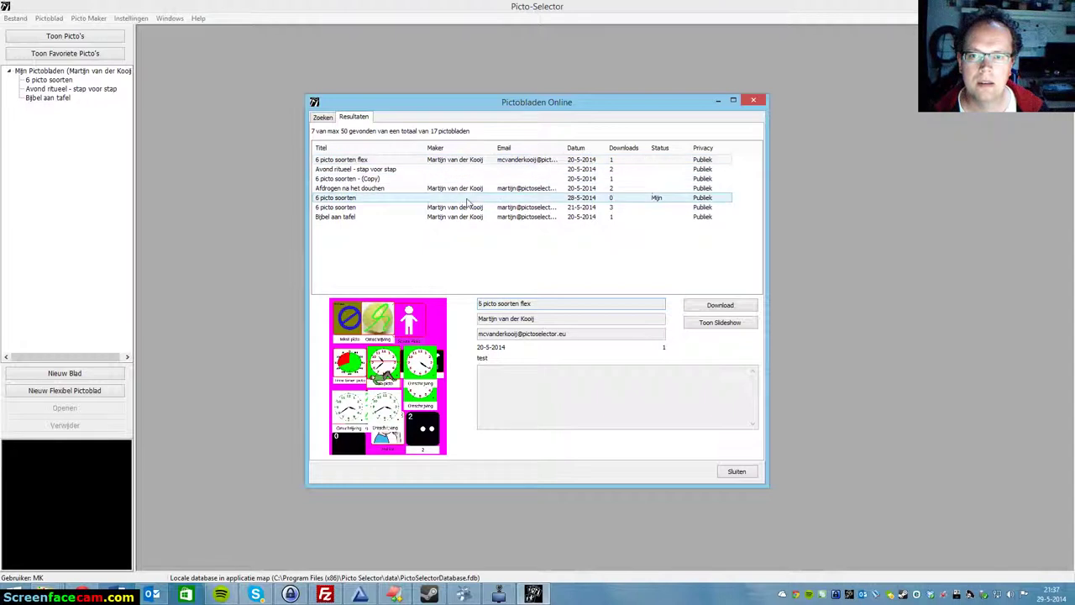
- Search online for only your own picto sheets and select "6 picto soorten" in the results
{"action": "left_click", "coordinate": [324, 118]}
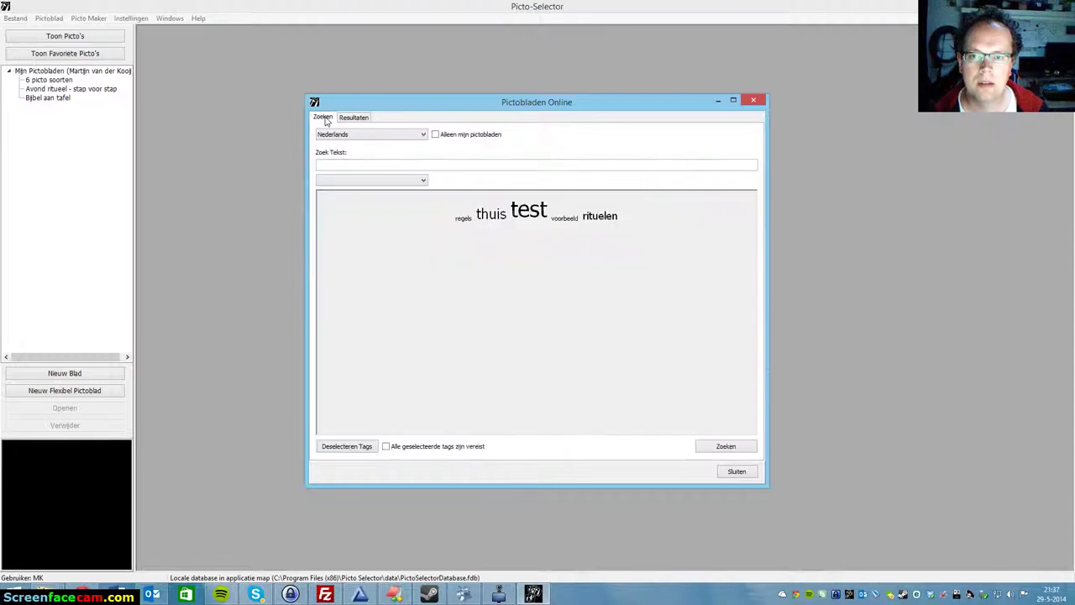
{"action": "left_click", "coordinate": [435, 136]}
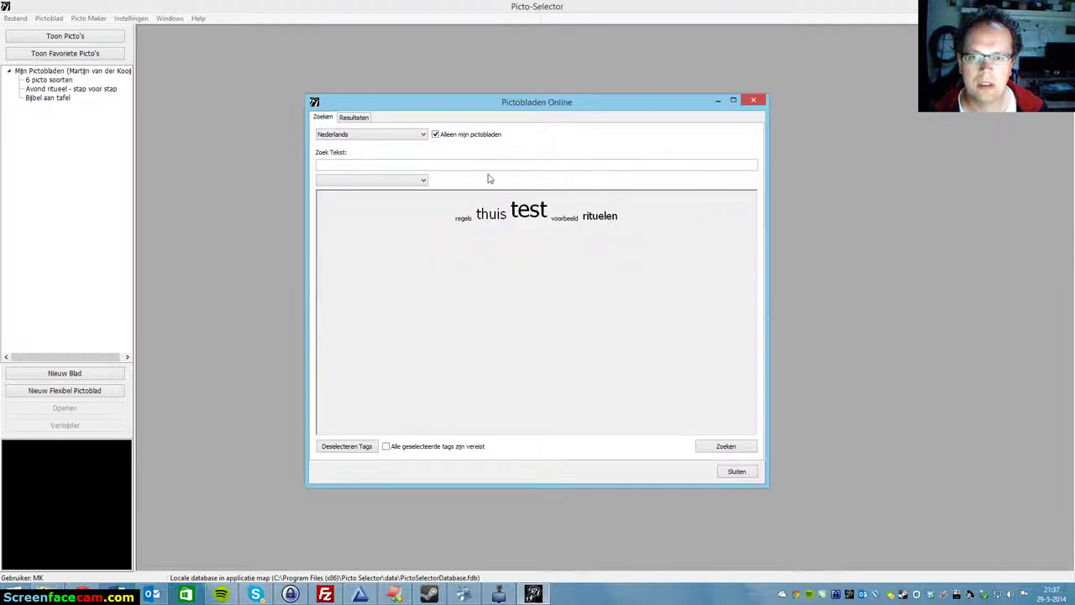
{"action": "left_click", "coordinate": [725, 447]}
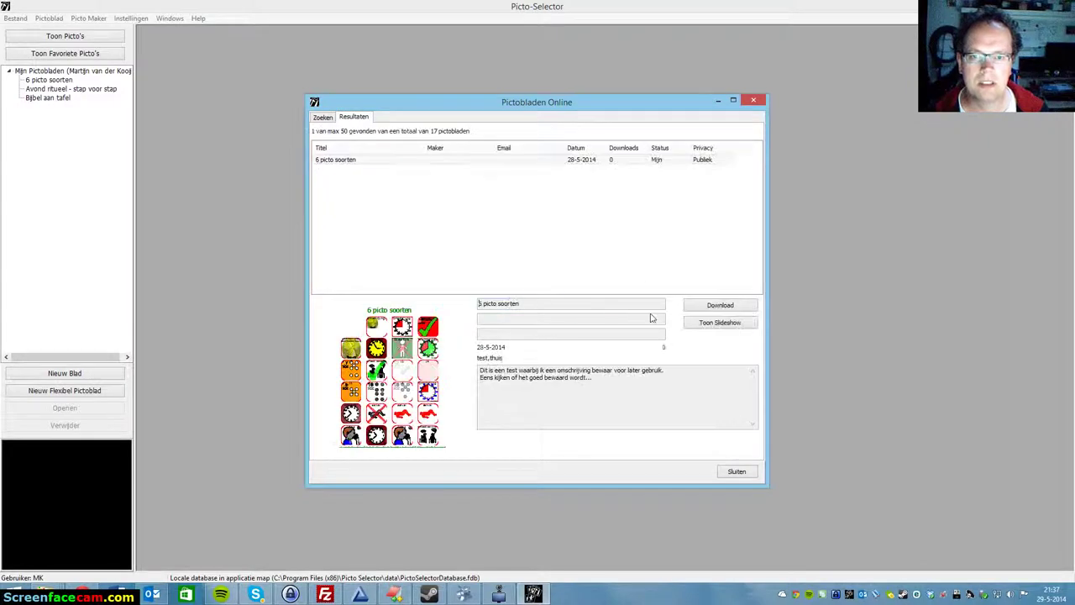
{"action": "left_click", "coordinate": [640, 167]}
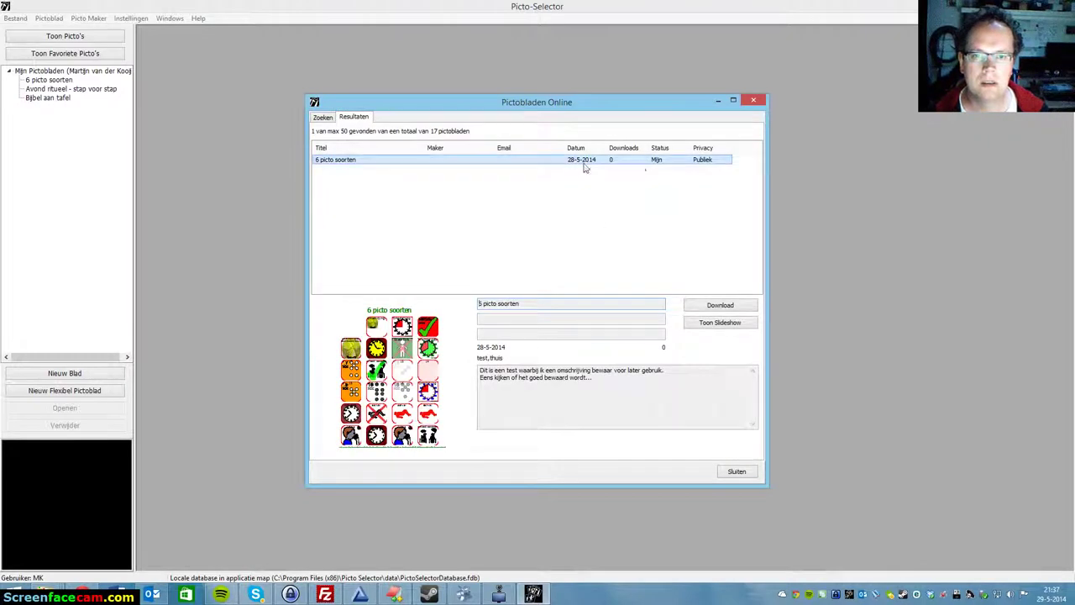
- Remove the own-sheets restriction, search by the tag "thuis" and preview several of the sheets found
{"action": "left_click", "coordinate": [322, 117]}
{"action": "left_click", "coordinate": [435, 134]}
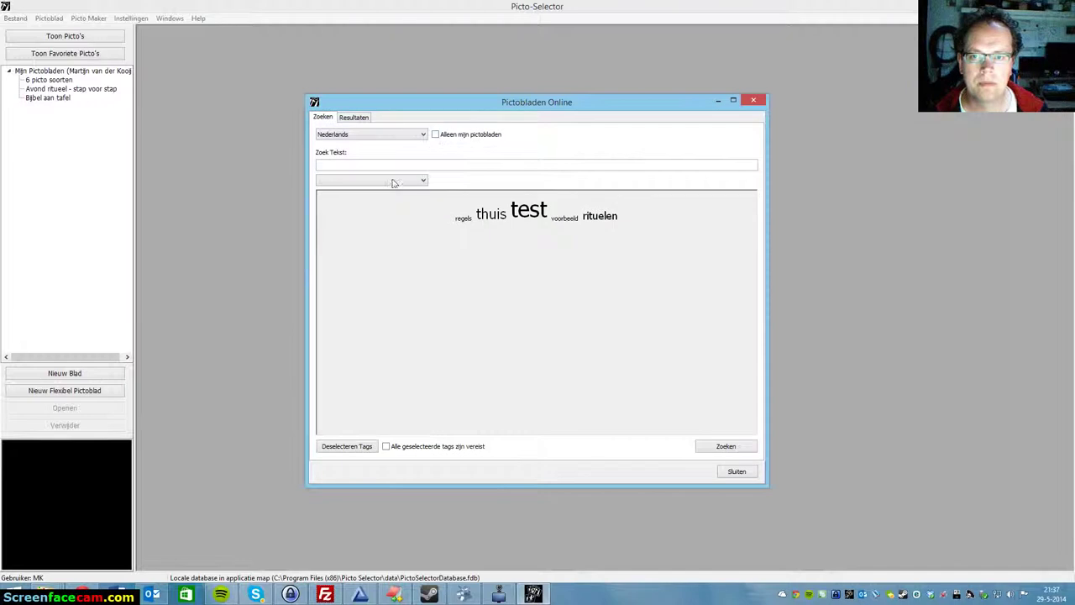
{"action": "left_click", "coordinate": [491, 214]}
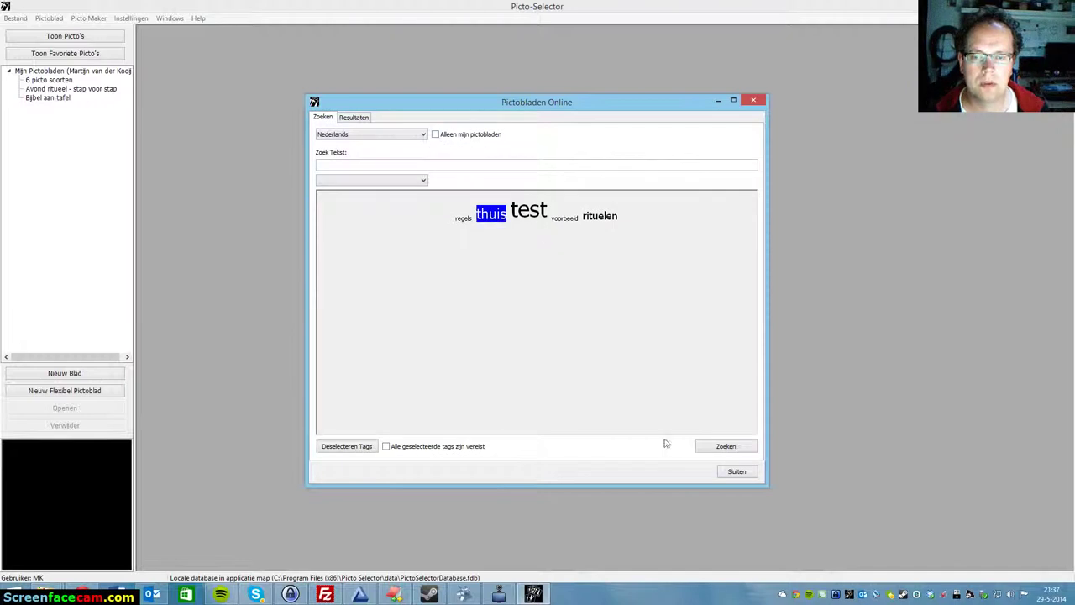
{"action": "left_click", "coordinate": [726, 448]}
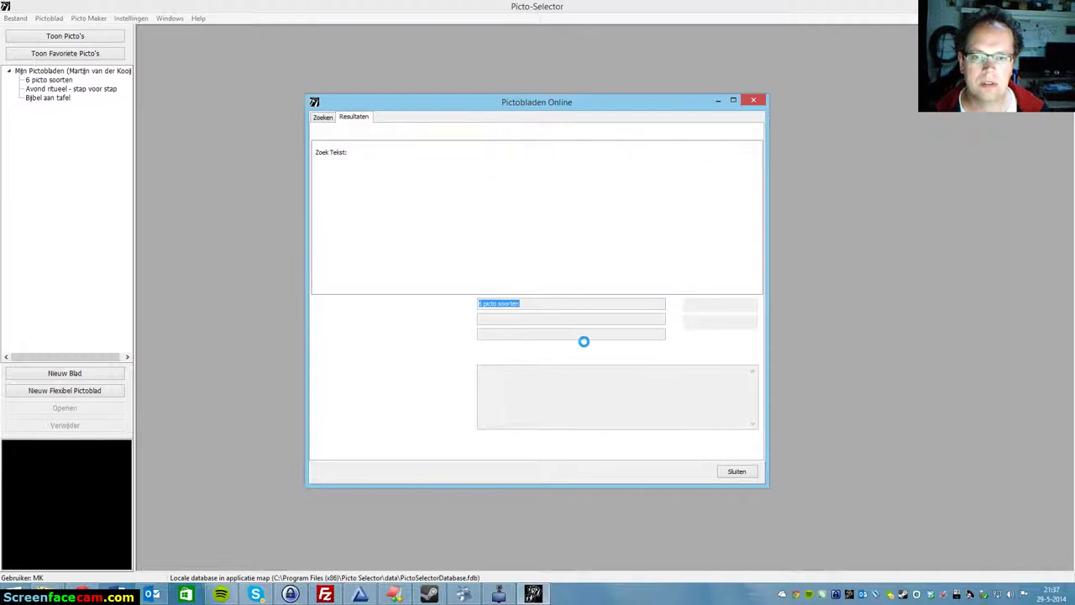
{"action": "left_click", "coordinate": [445, 168]}
{"action": "left_click", "coordinate": [432, 178]}
{"action": "left_click", "coordinate": [426, 160]}
- Add the tag "regels", require all selected tags to match and search again
{"action": "left_click", "coordinate": [322, 118]}
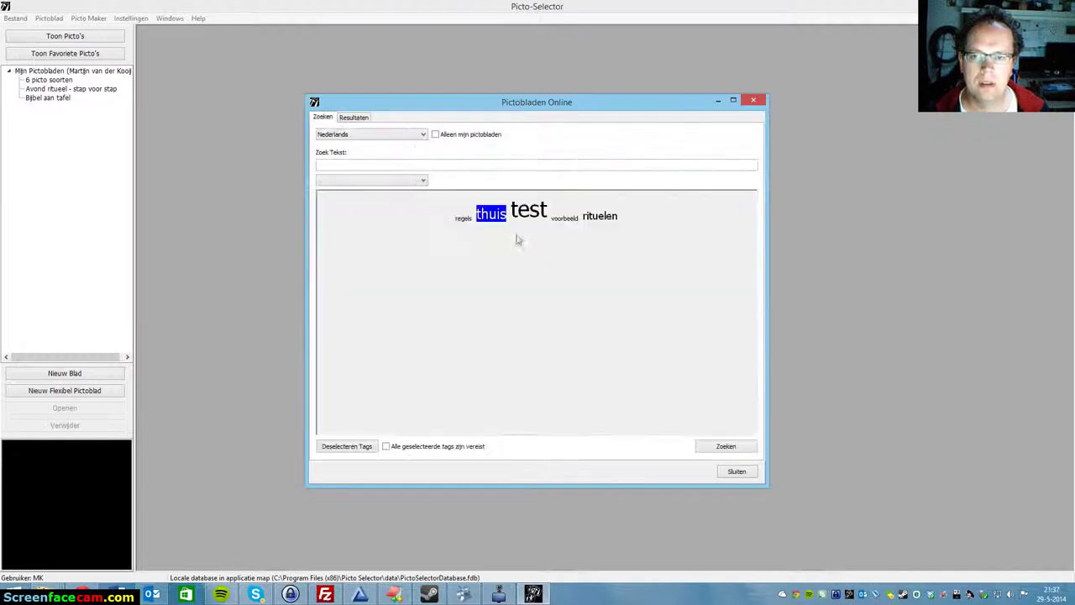
{"action": "left_click", "coordinate": [464, 220]}
{"action": "left_click", "coordinate": [386, 446]}
{"action": "left_click", "coordinate": [727, 448]}
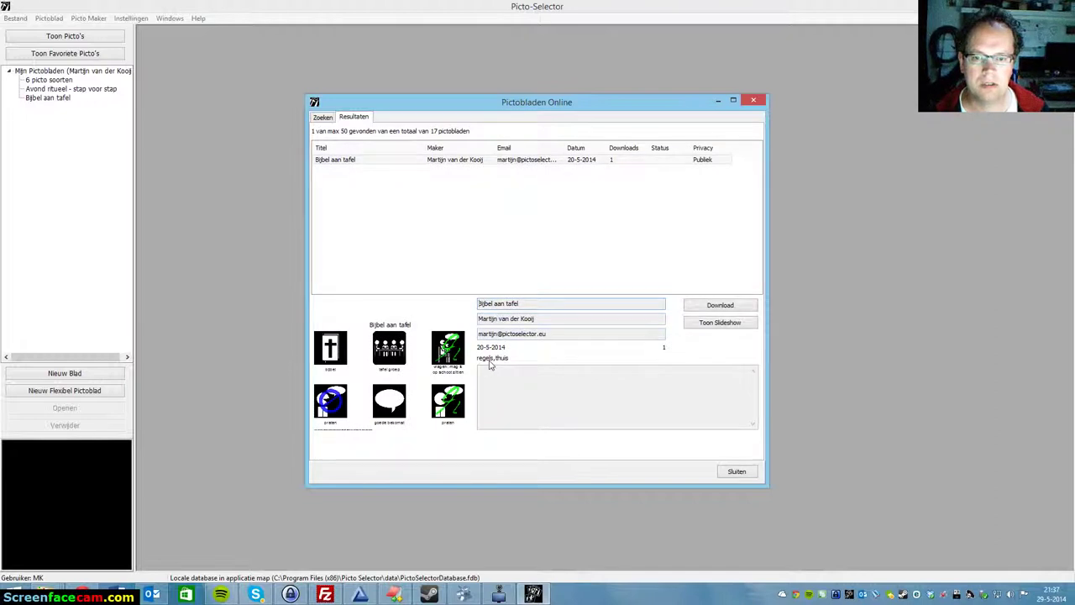
- Search for sheets matching any of the selected tags "regels" and "thuis", and preview each sheet in the results
{"action": "left_click", "coordinate": [324, 118]}
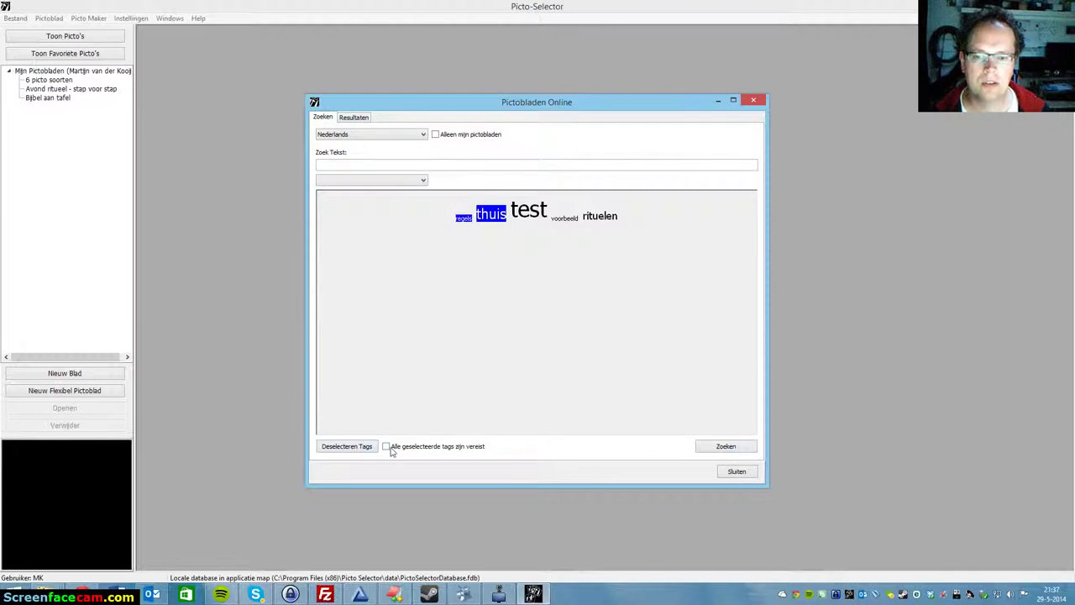
{"action": "left_click", "coordinate": [747, 449]}
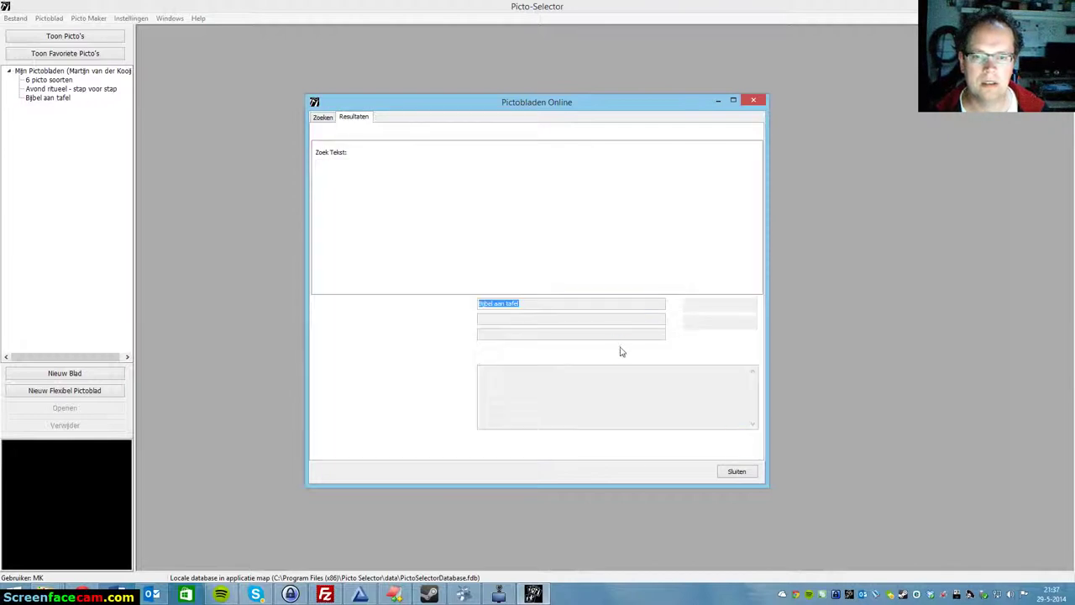
{"action": "left_click", "coordinate": [474, 170]}
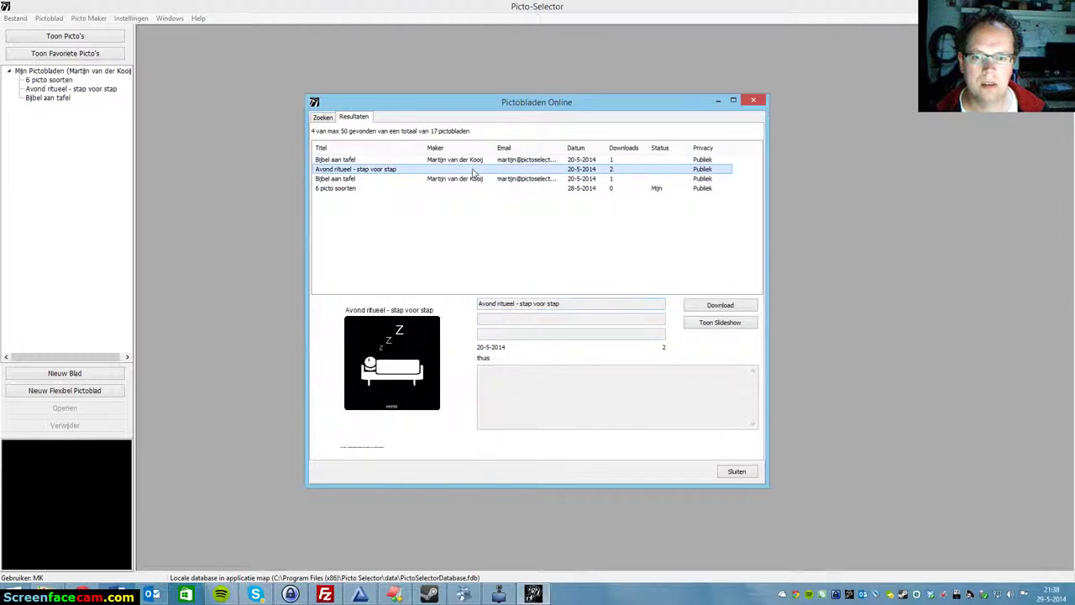
{"action": "left_click", "coordinate": [469, 180]}
{"action": "left_click", "coordinate": [466, 189]}
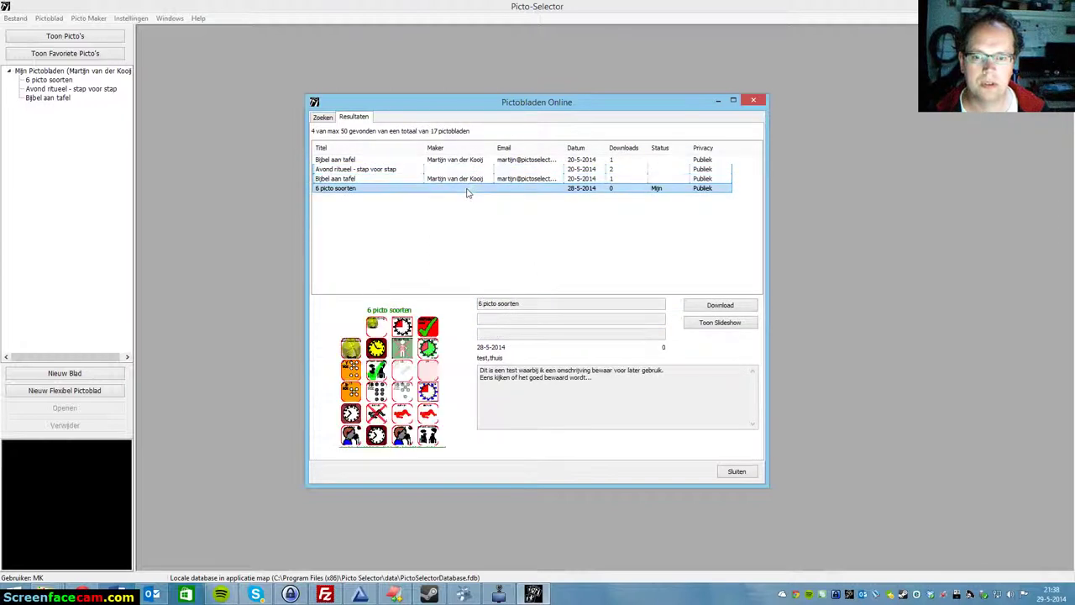
{"action": "left_click", "coordinate": [473, 179]}
{"action": "left_click", "coordinate": [471, 159]}
{"action": "left_click", "coordinate": [470, 168]}
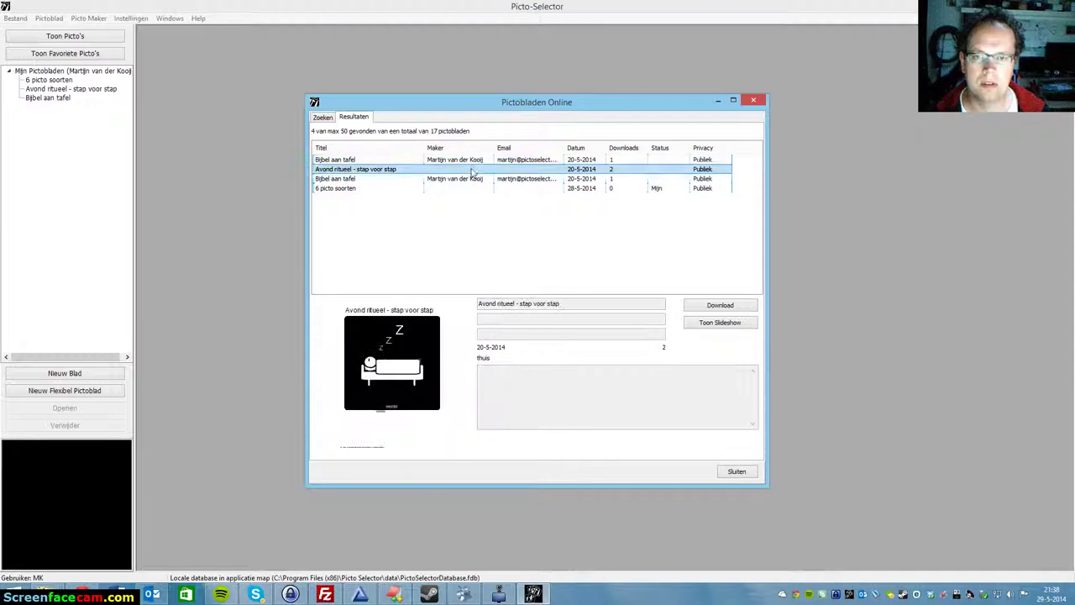
{"action": "left_click", "coordinate": [469, 179]}
{"action": "left_click", "coordinate": [469, 189]}
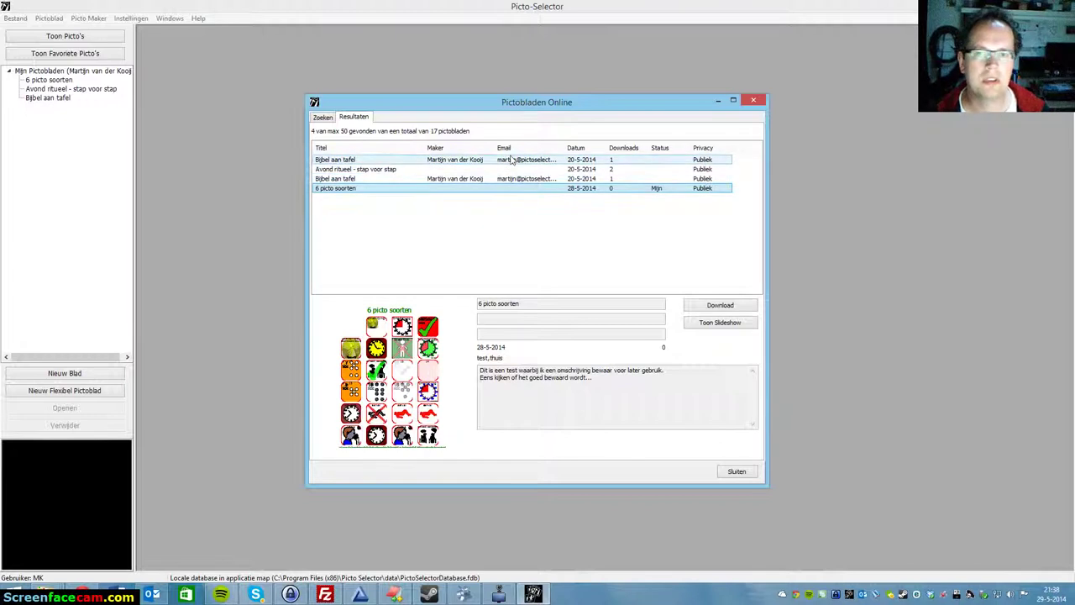
- Deselect all tags and search the online sheets by the maker's first name
{"action": "left_click", "coordinate": [323, 118]}
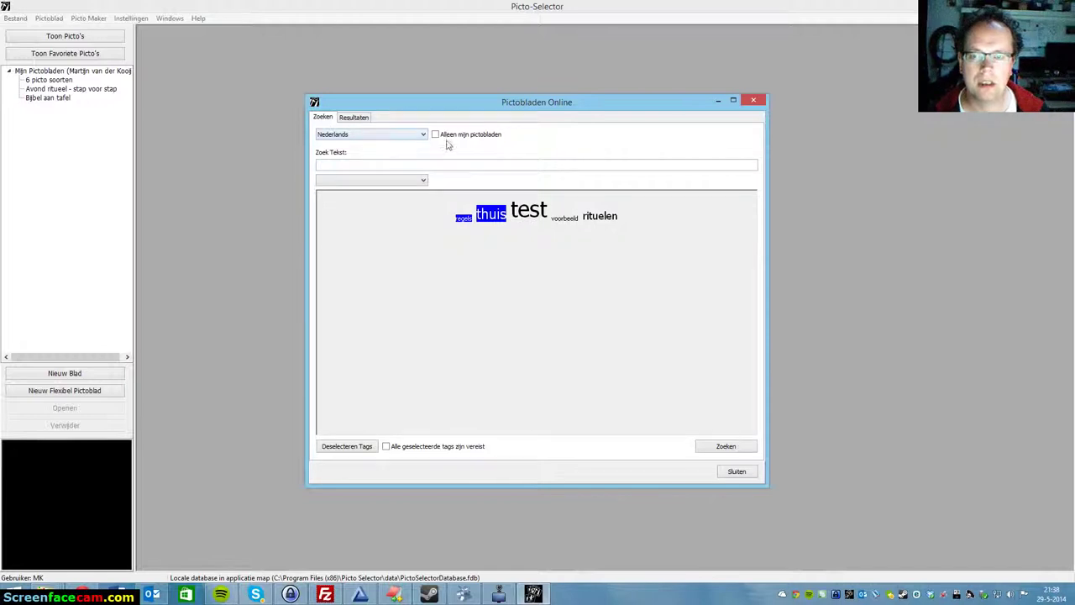
{"action": "left_click", "coordinate": [361, 118]}
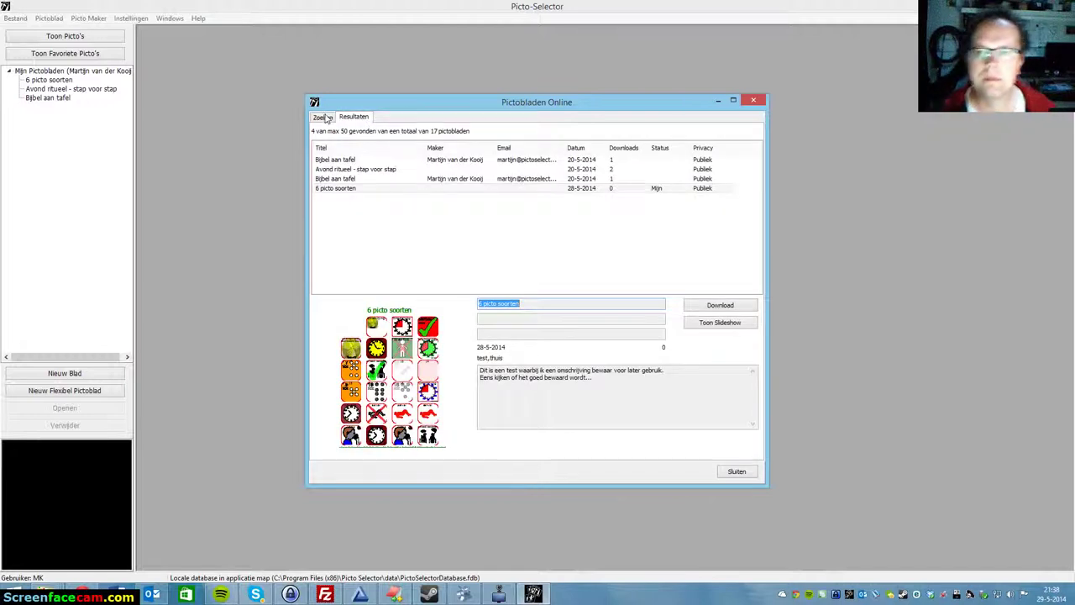
{"action": "left_click", "coordinate": [325, 118]}
{"action": "left_click", "coordinate": [333, 164]}
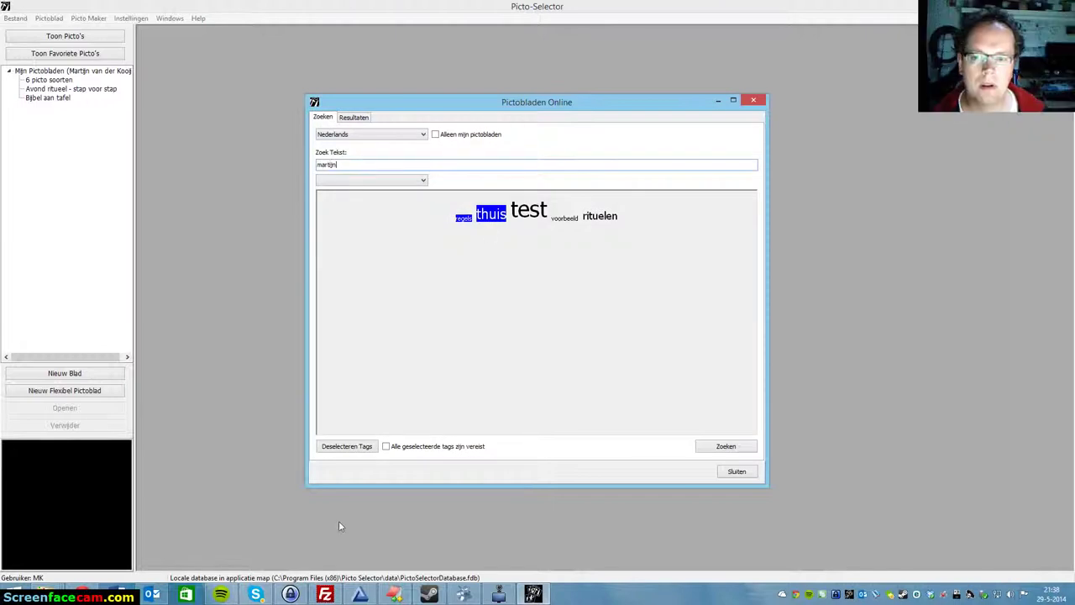
{"action": "left_click", "coordinate": [346, 446]}
{"action": "left_click", "coordinate": [724, 446]}
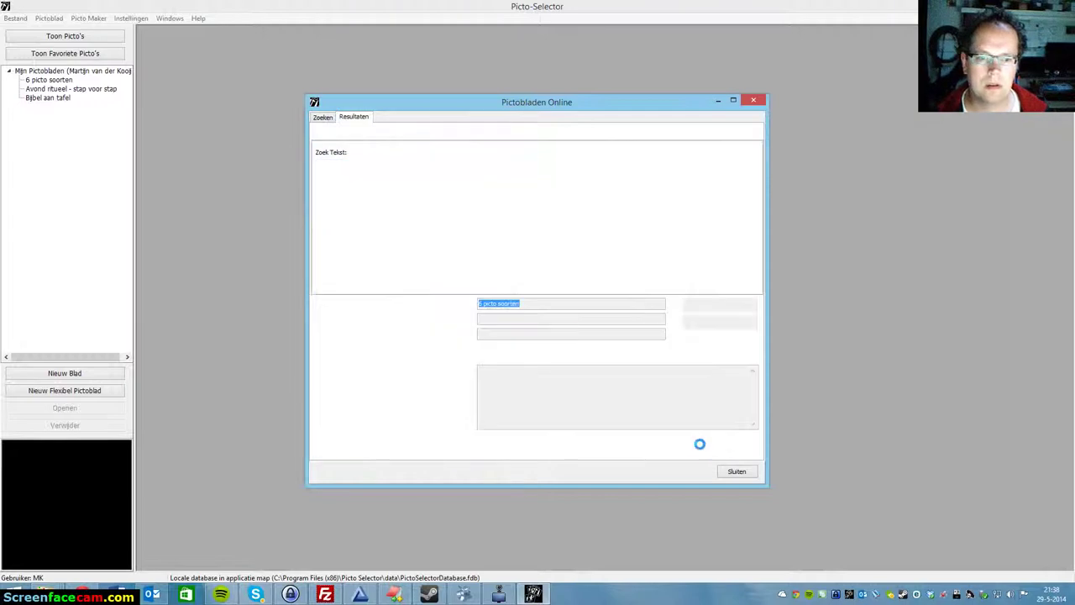
- Preview the sheets found, then download "Afdrogen na het douchen" and import it into your own sheet list
{"action": "left_click", "coordinate": [337, 161]}
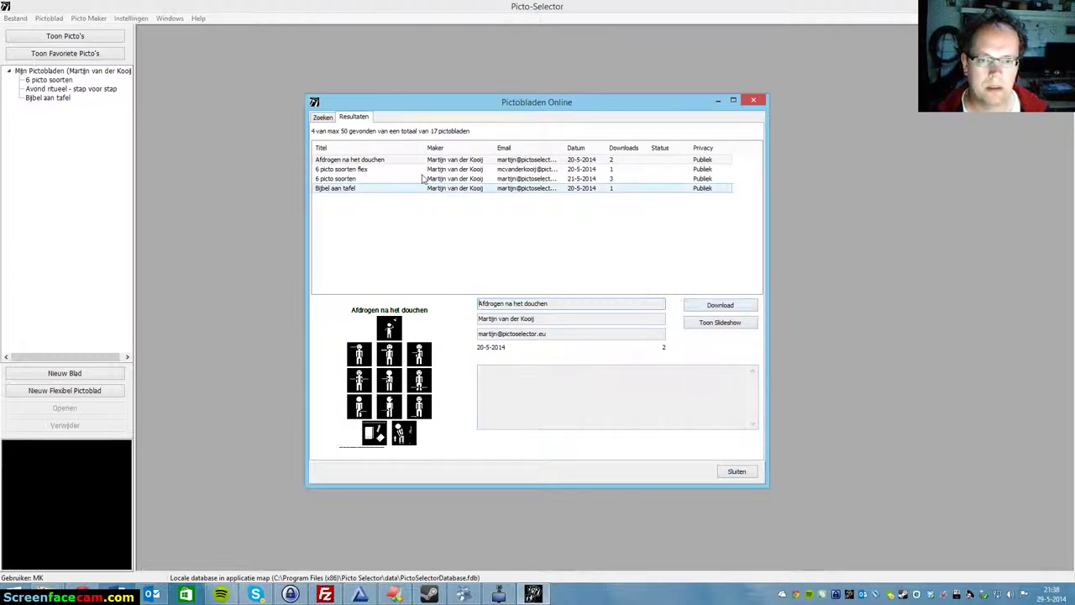
{"action": "left_click", "coordinate": [343, 180]}
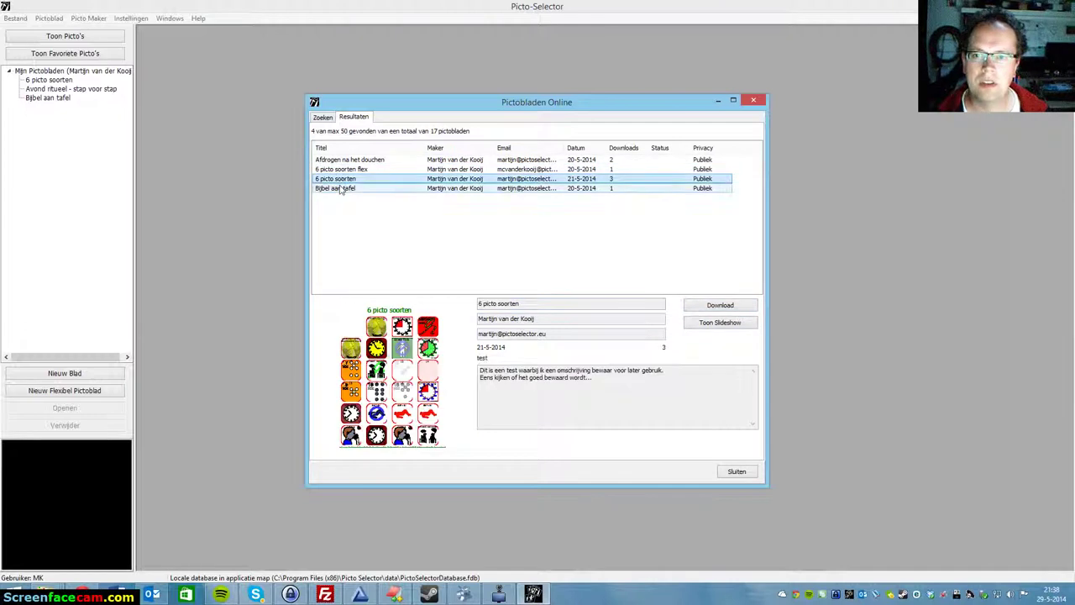
{"action": "left_click", "coordinate": [341, 188]}
{"action": "left_click", "coordinate": [357, 160]}
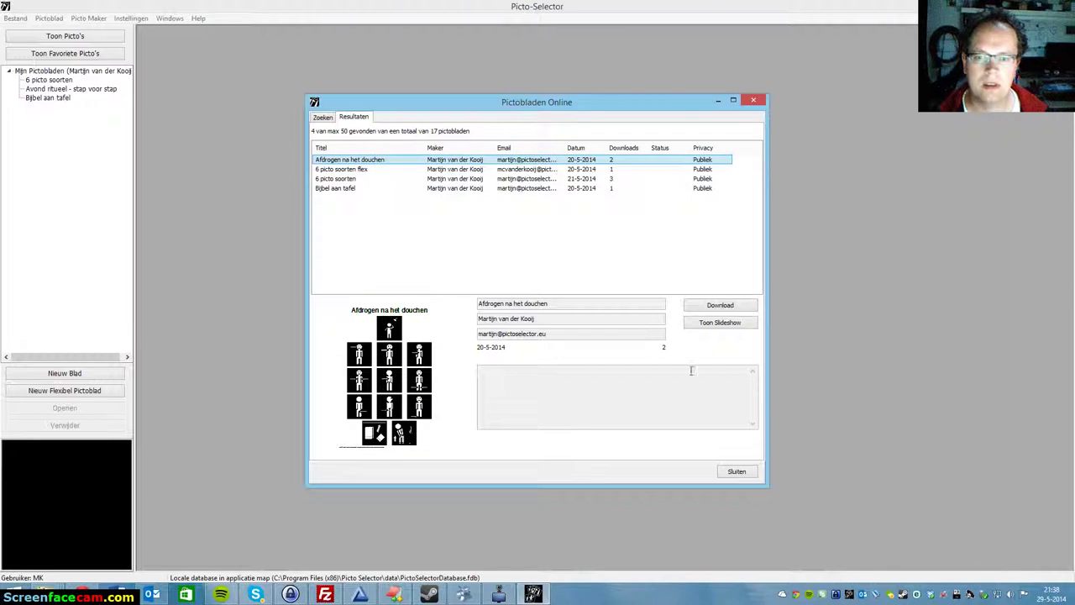
{"action": "left_click", "coordinate": [733, 307]}
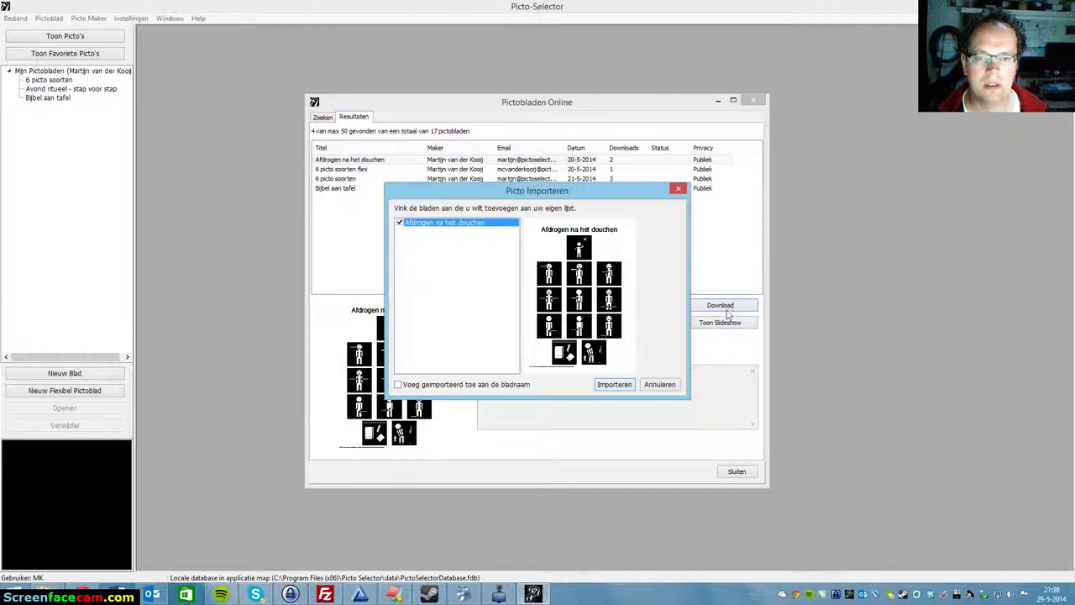
{"action": "left_click", "coordinate": [614, 384]}
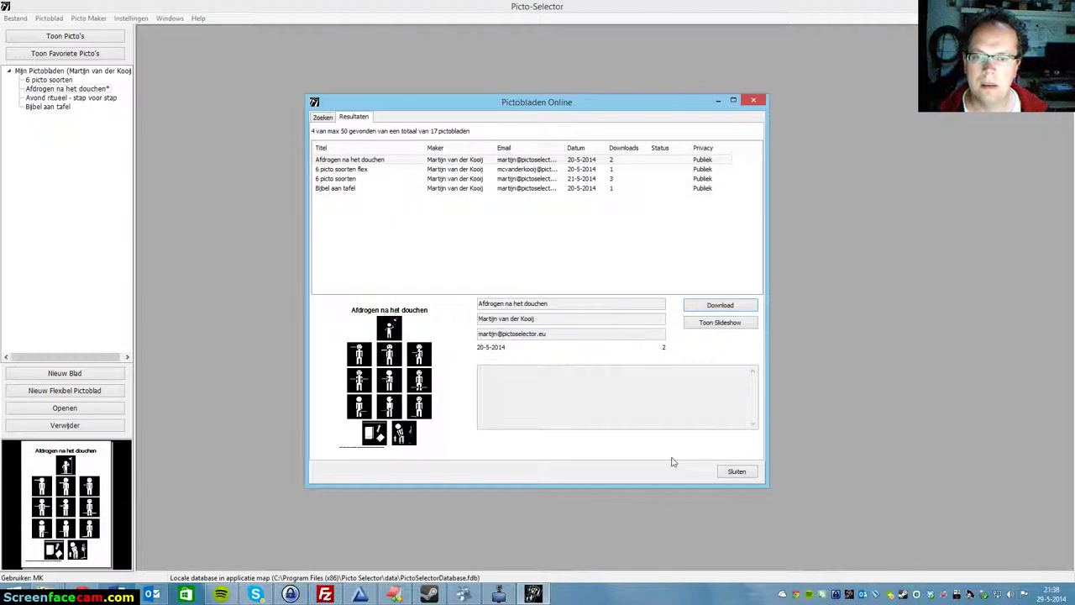
- Close the online search, open the imported "Afdrogen na het douchen" sheet and save it
{"action": "left_click", "coordinate": [736, 471]}
{"action": "left_click", "coordinate": [90, 89]}
{"action": "double_click", "coordinate": [90, 90]}
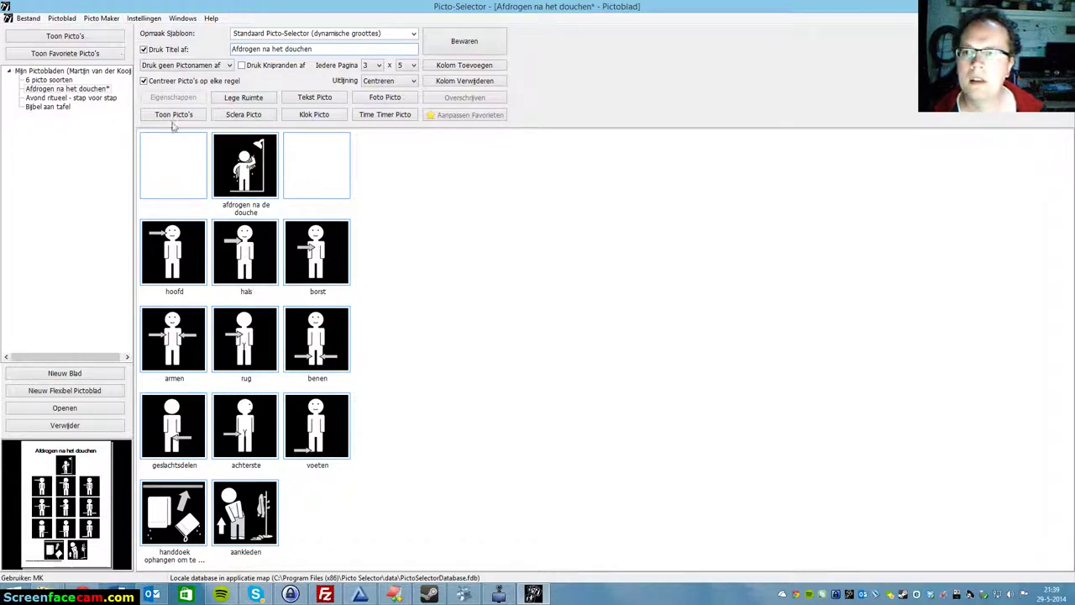
{"action": "left_click", "coordinate": [443, 50]}
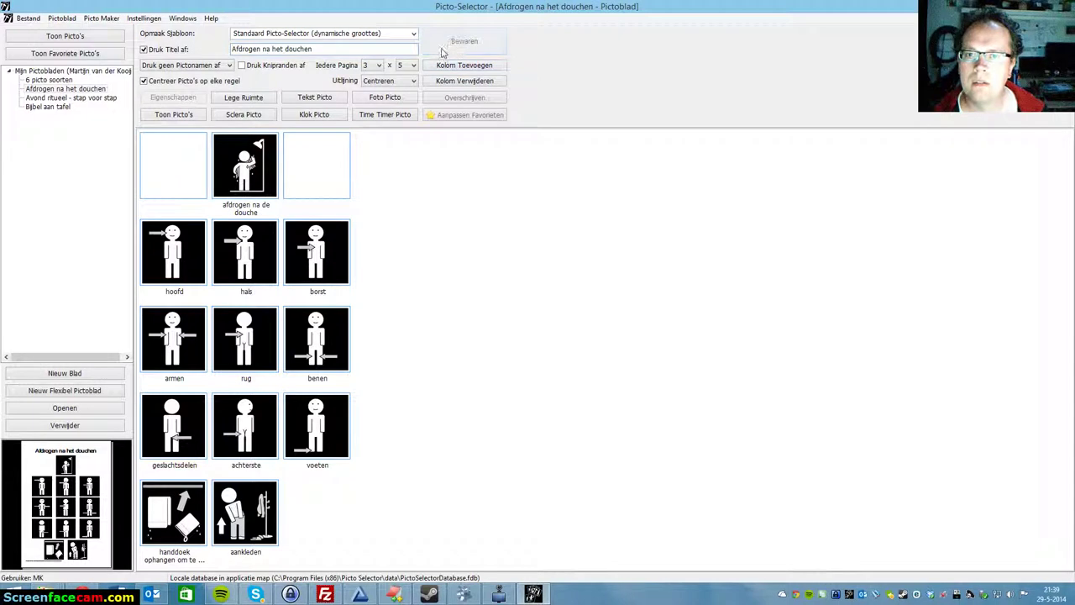
{"action": "left_click", "coordinate": [68, 99]}
{"action": "right_click", "coordinate": [70, 99]}
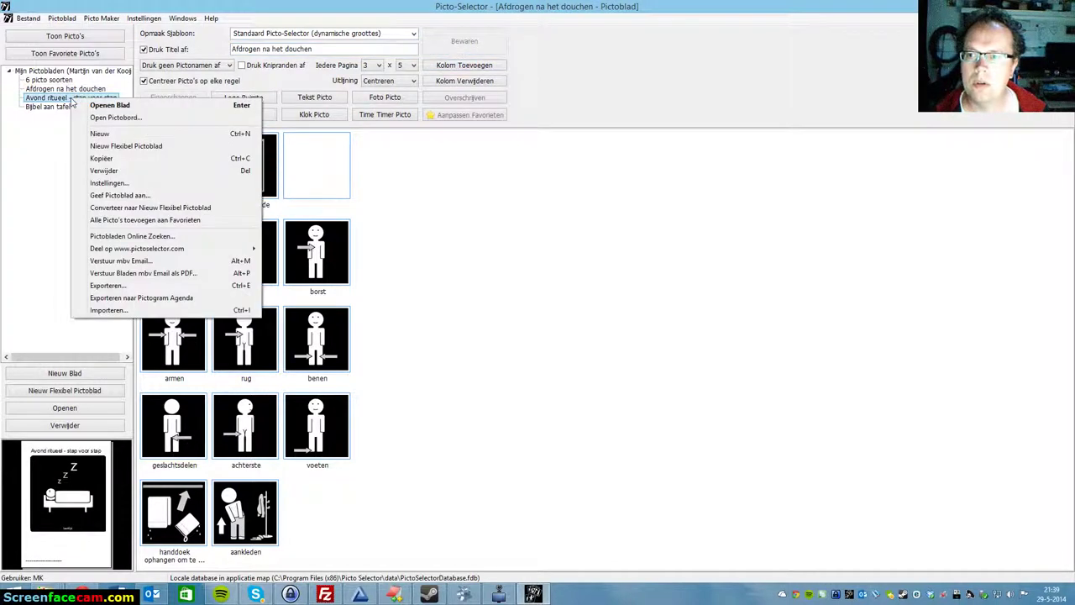
{"action": "mouse_move", "coordinate": [174, 251]}
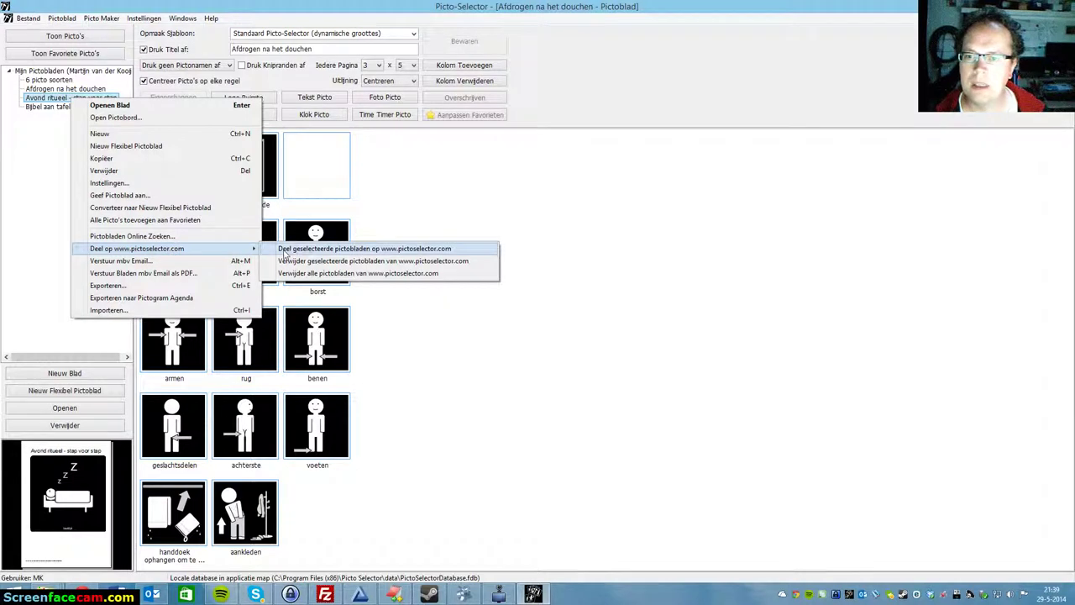
{"action": "left_click", "coordinate": [374, 249]}
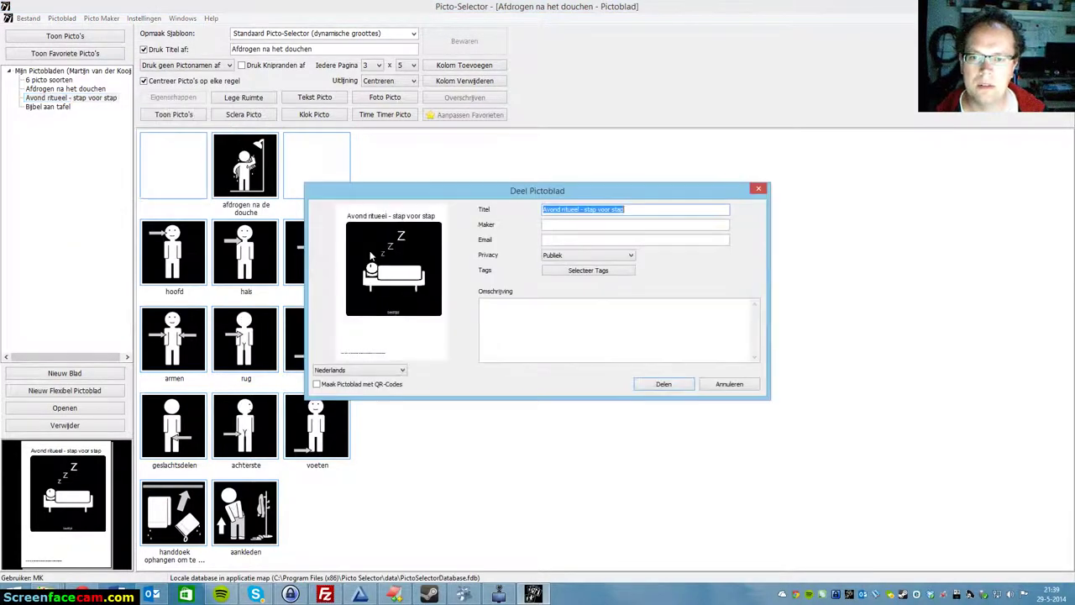
{"action": "left_click", "coordinate": [493, 315]}
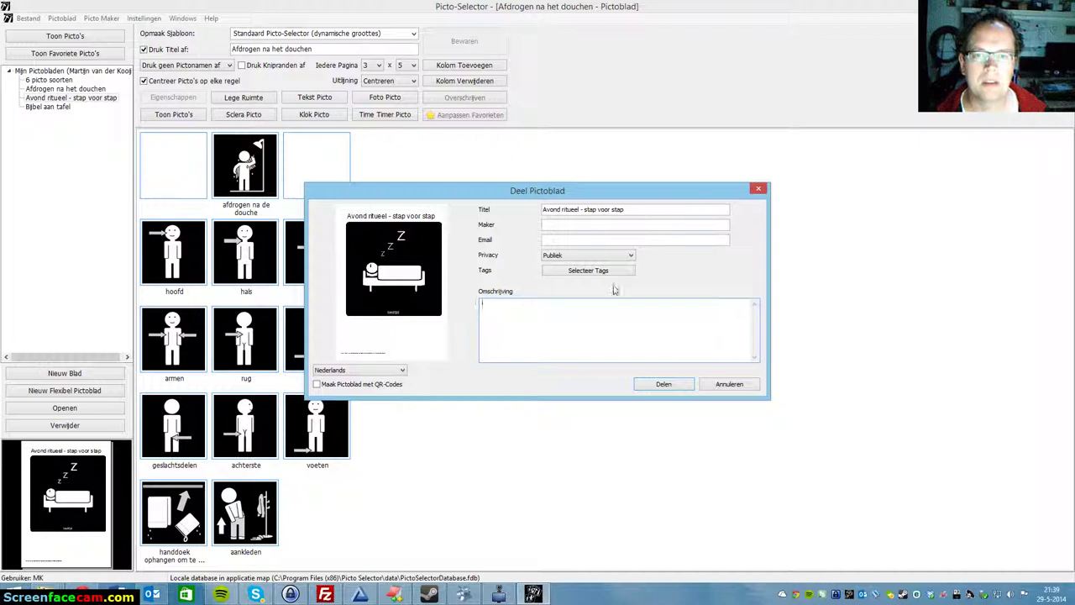
- Assign the tags "test", "rituelen" and "voorbeeld" to the sheet being shared
{"action": "left_click", "coordinate": [588, 273]}
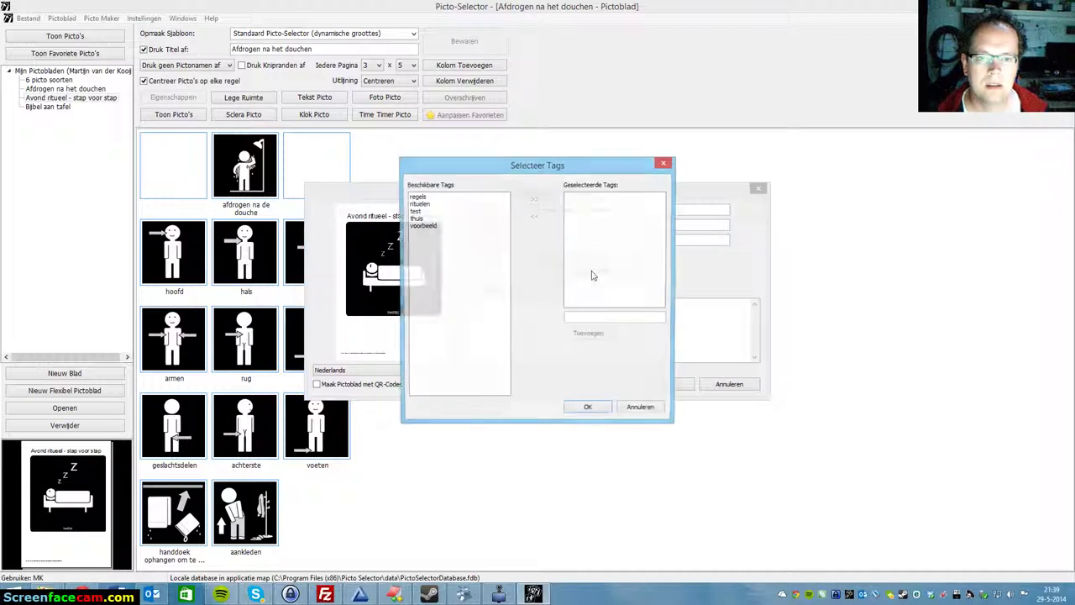
{"action": "double_click", "coordinate": [416, 211]}
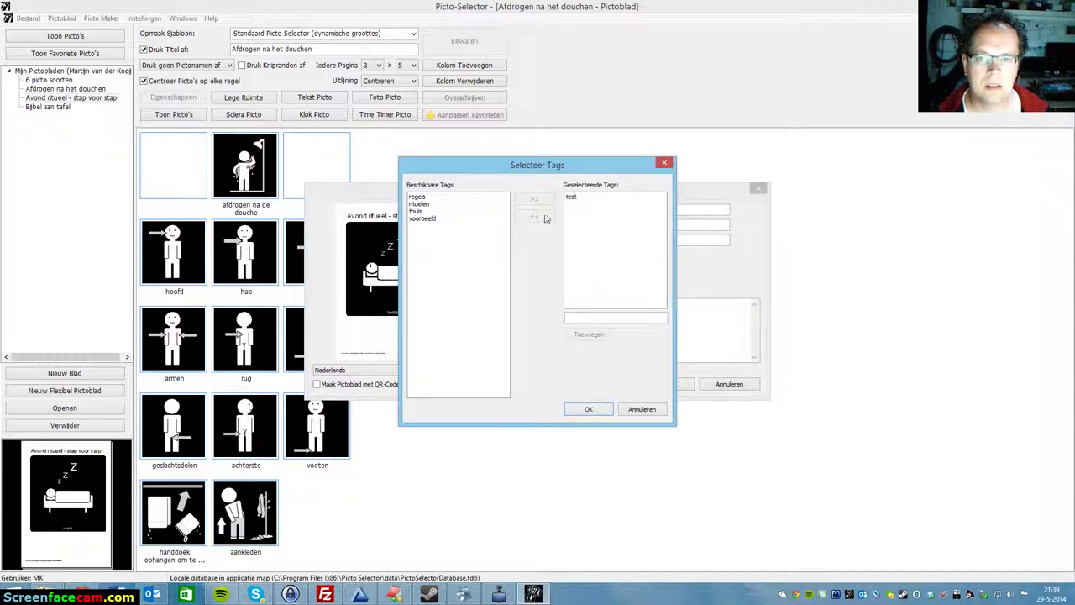
{"action": "left_click_drag", "start_coordinate": [418, 204], "coordinate": [603, 228]}
{"action": "left_click_drag", "start_coordinate": [420, 211], "coordinate": [576, 247]}
{"action": "left_click", "coordinate": [588, 409]}
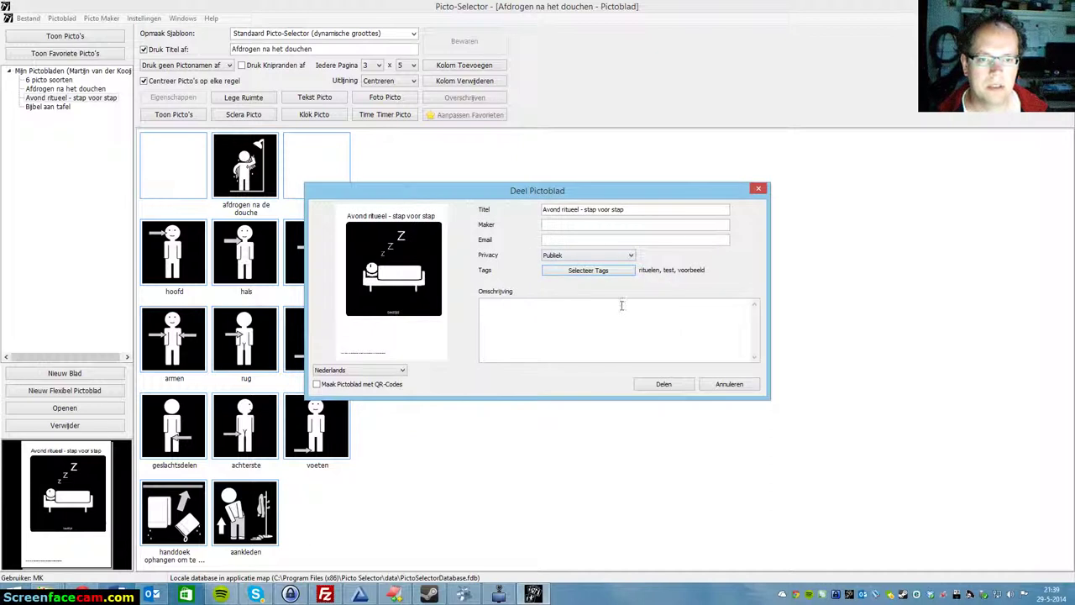
{"action": "left_click", "coordinate": [598, 272]}
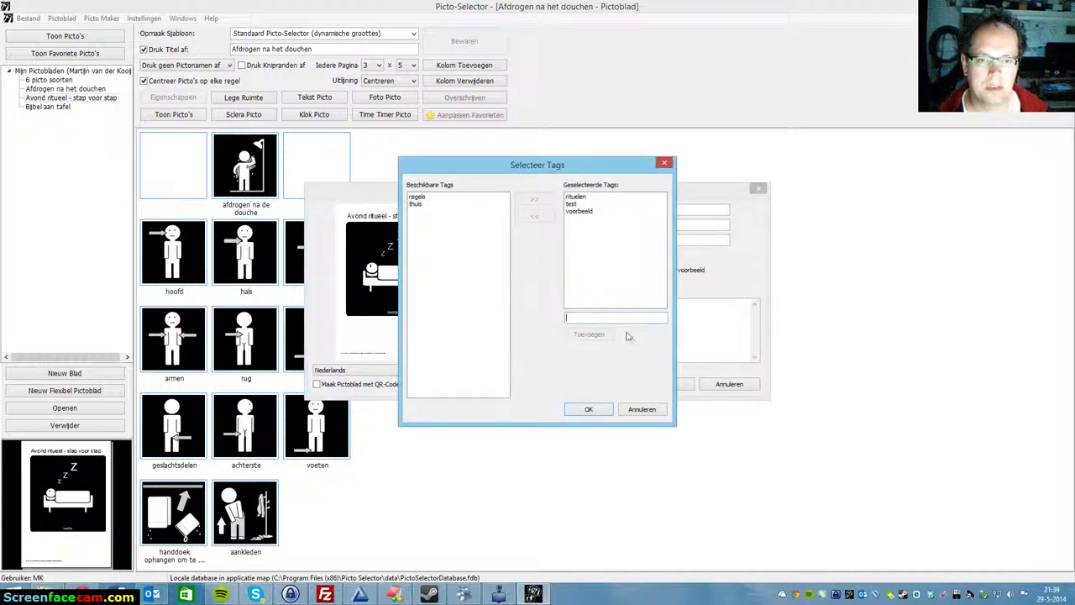
{"action": "left_click", "coordinate": [643, 410]}
- Enable making a picto sheet with QR codes, leave the maker and e-mail fields empty, and share the sheet
{"action": "left_click", "coordinate": [552, 224]}
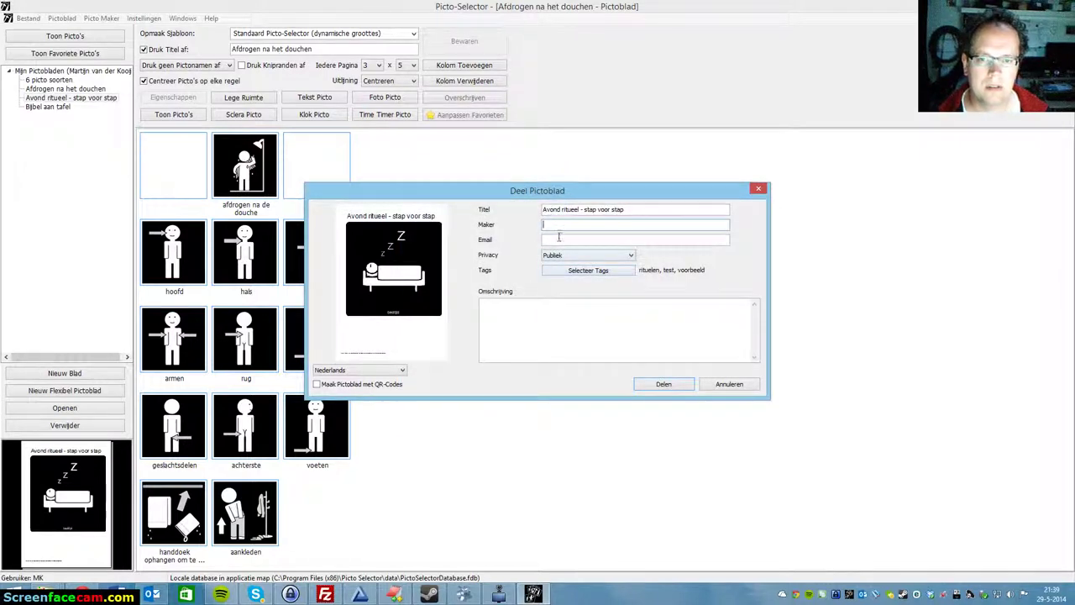
{"action": "left_click", "coordinate": [554, 240]}
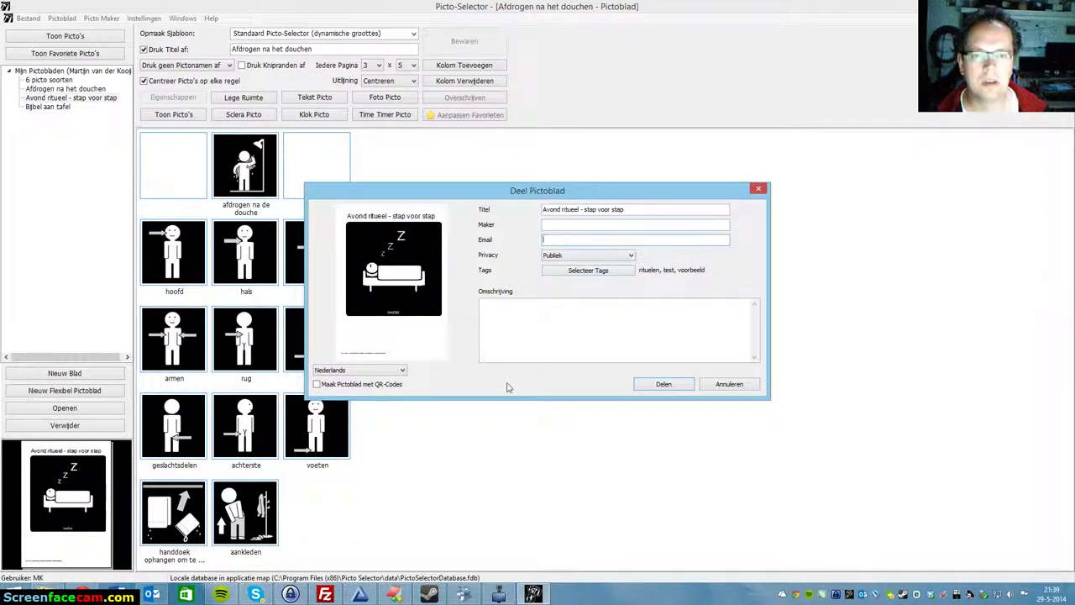
{"action": "left_click", "coordinate": [345, 375]}
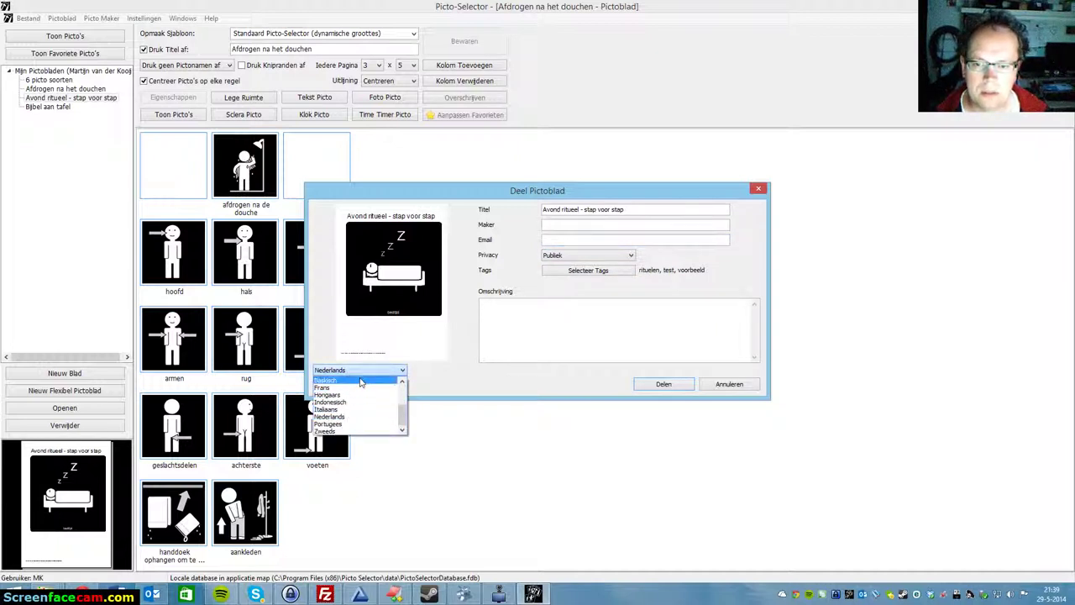
{"action": "left_click", "coordinate": [466, 389]}
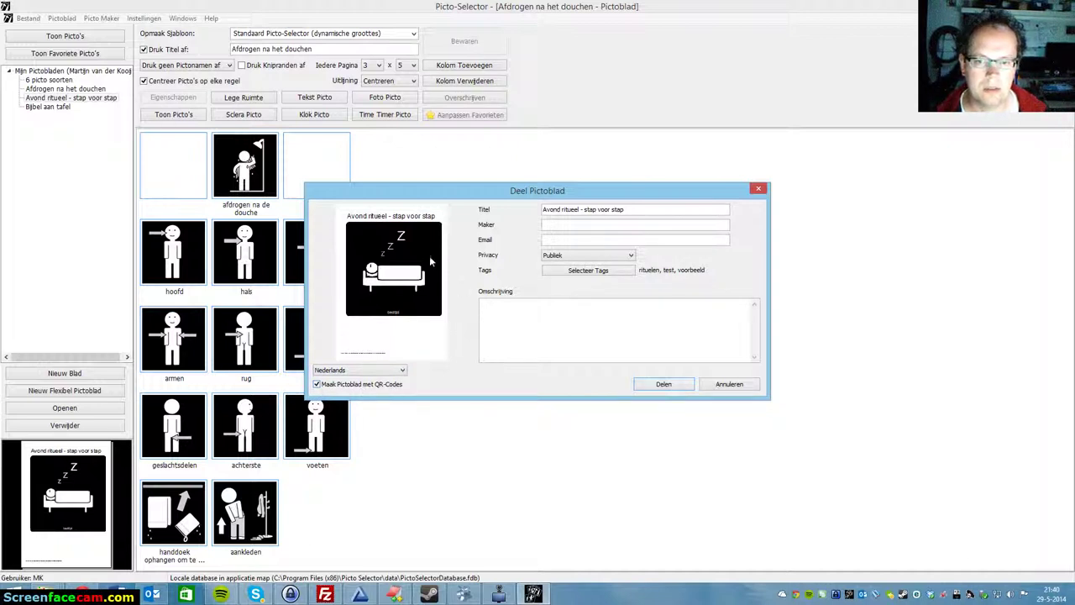
{"action": "left_click", "coordinate": [664, 384]}
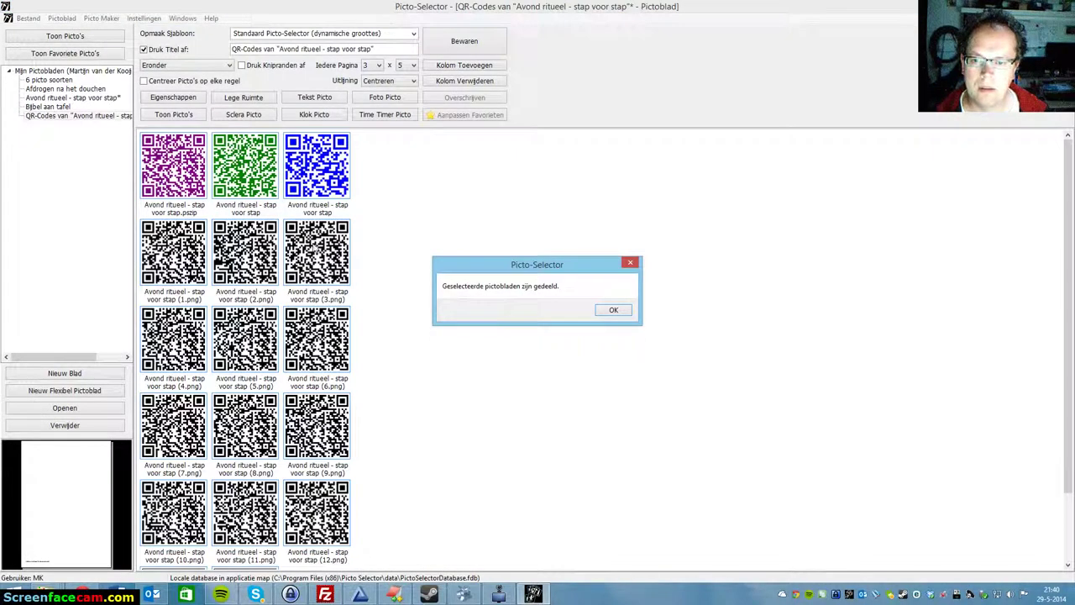
{"action": "left_click", "coordinate": [614, 310]}
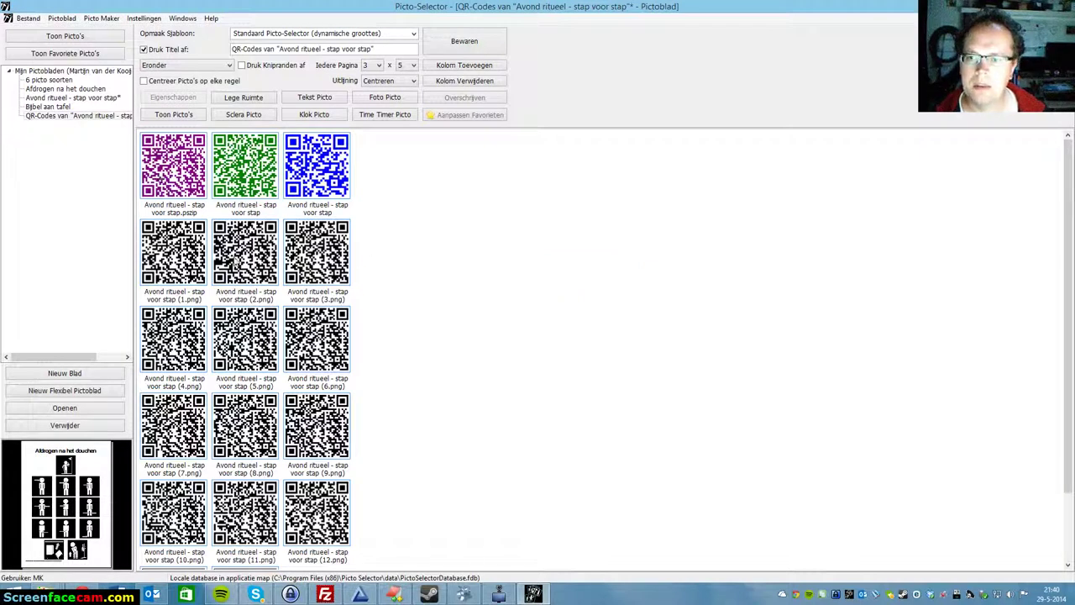
- Inspect the black QR code "Avond ritueel - stap voor stap (2.png)", view its linked page in the browser, and close it without changes
{"action": "left_click", "coordinate": [181, 266]}
{"action": "left_click", "coordinate": [230, 270]}
{"action": "left_click", "coordinate": [310, 263]}
{"action": "right_click", "coordinate": [236, 259]}
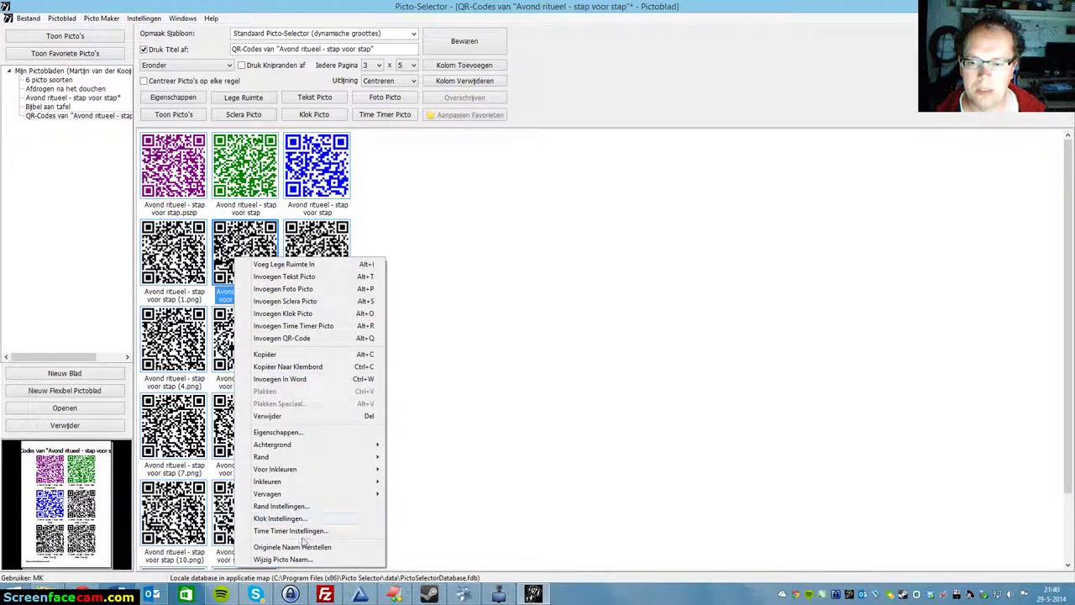
{"action": "double_click", "coordinate": [238, 240]}
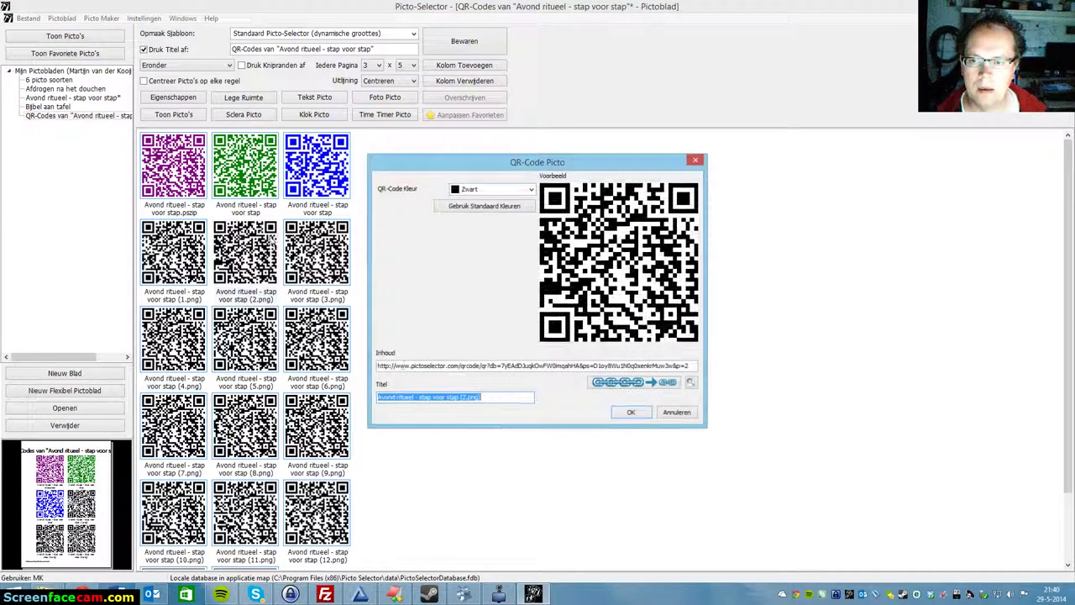
{"action": "left_click_drag", "start_coordinate": [413, 366], "coordinate": [686, 366]}
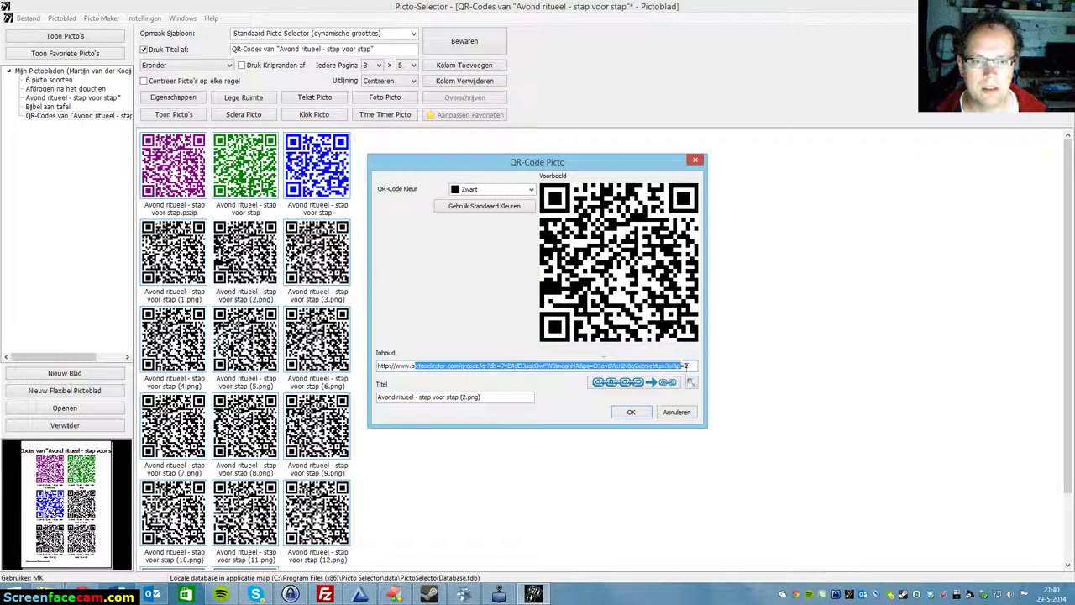
{"action": "left_click", "coordinate": [690, 365]}
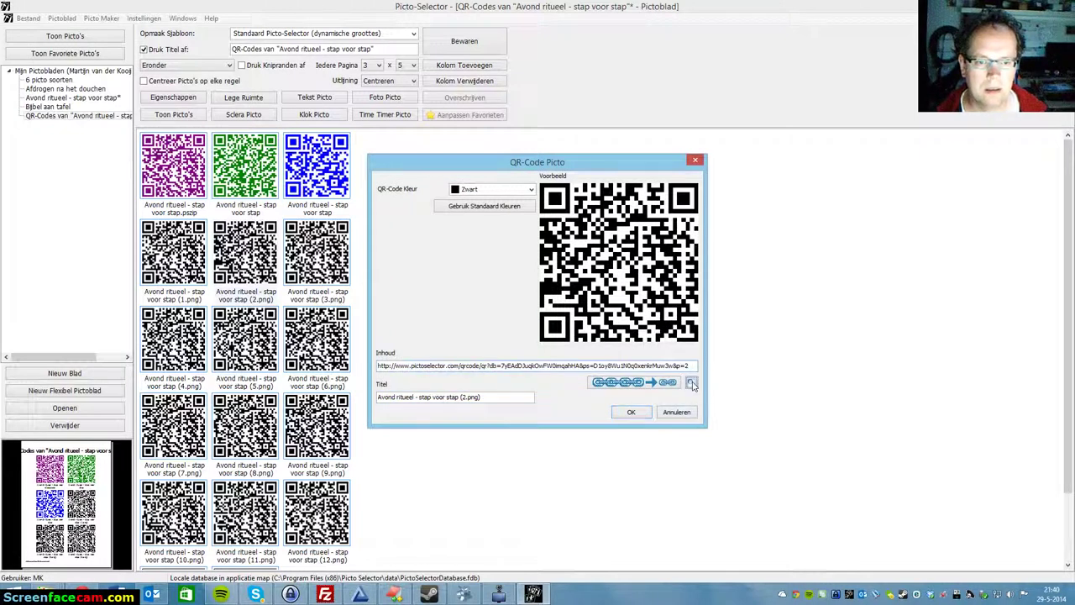
{"action": "left_click", "coordinate": [691, 382]}
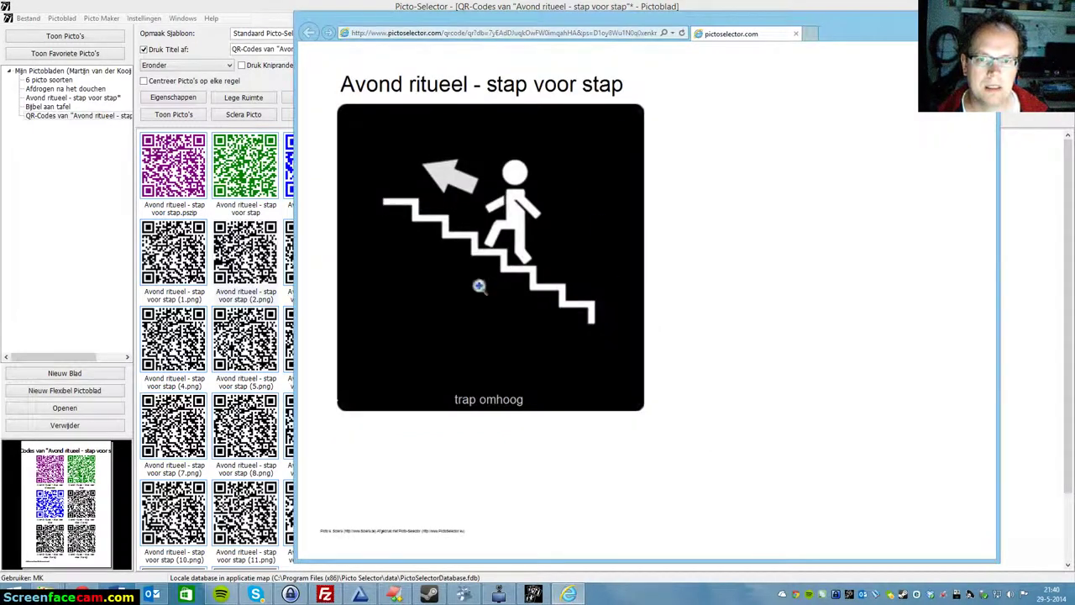
{"action": "left_click", "coordinate": [981, 18]}
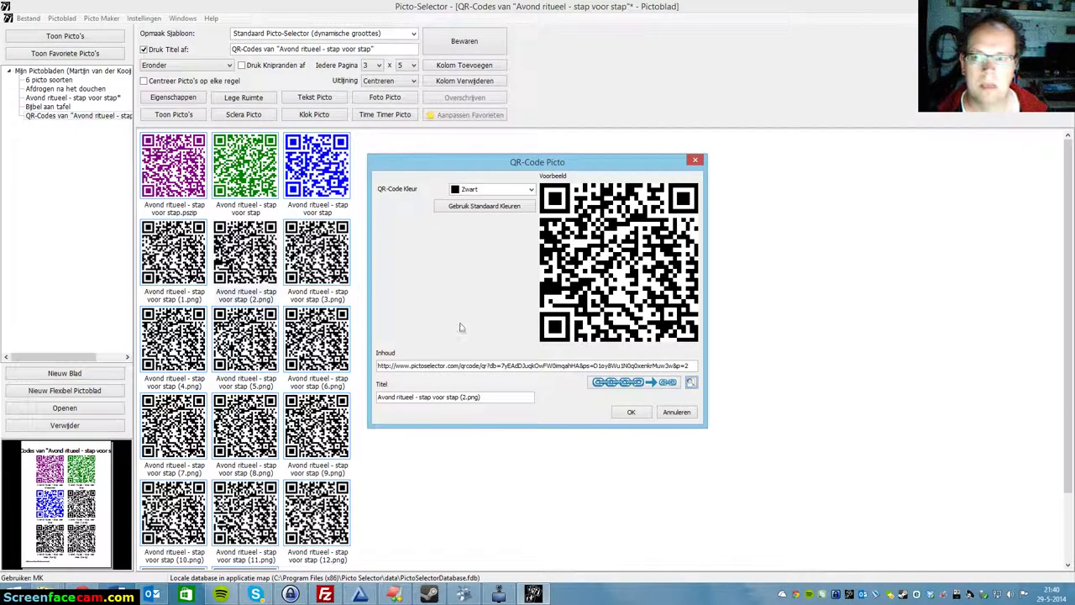
{"action": "left_click", "coordinate": [677, 412]}
- Examine the link stored in the purple .pszip QR code and close its properties without changes
{"action": "left_click", "coordinate": [167, 168]}
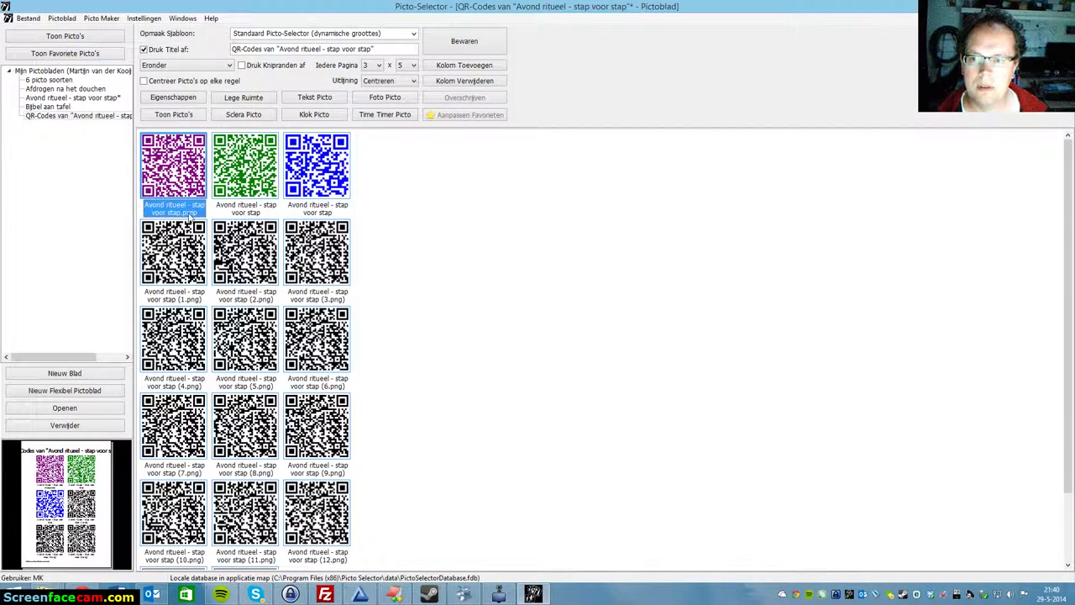
{"action": "double_click", "coordinate": [178, 183]}
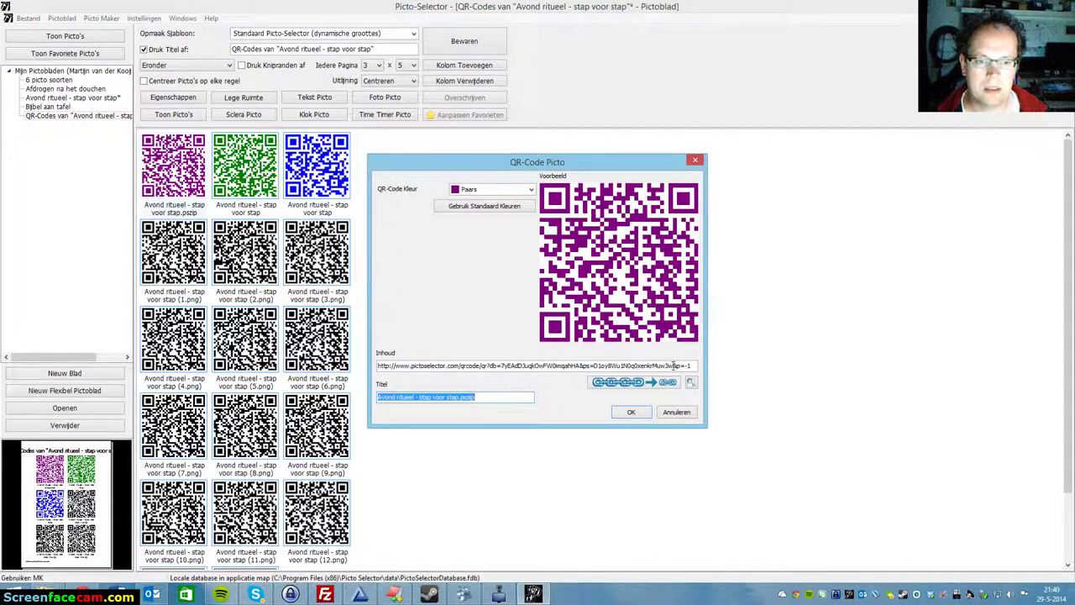
{"action": "left_click", "coordinate": [677, 411]}
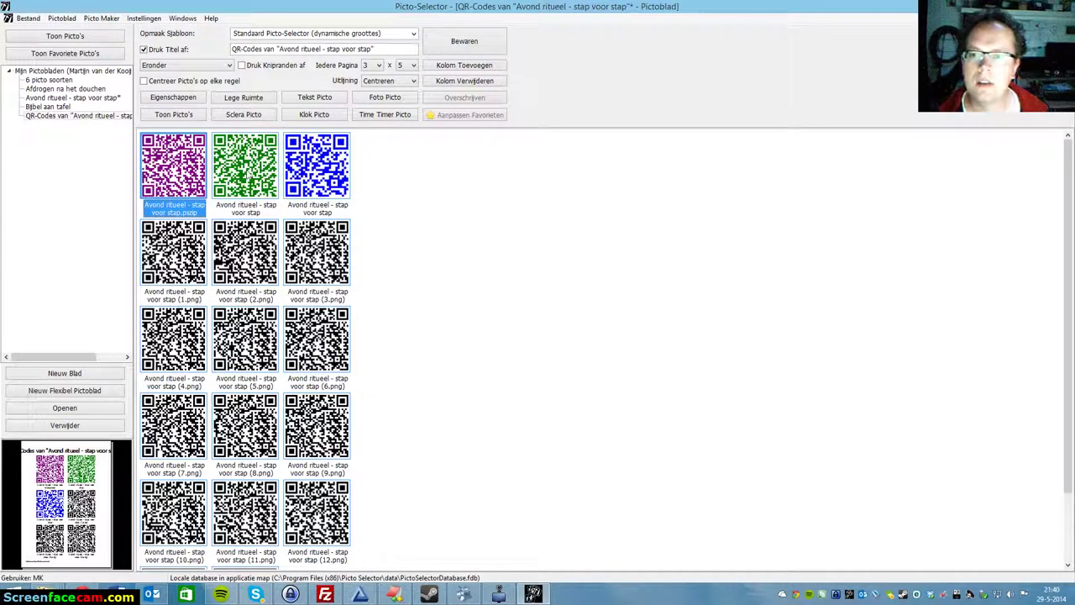
- Open the green QR code's link in the browser, page through the shared sheet in a narrowed window, and close both windows
{"action": "double_click", "coordinate": [247, 176]}
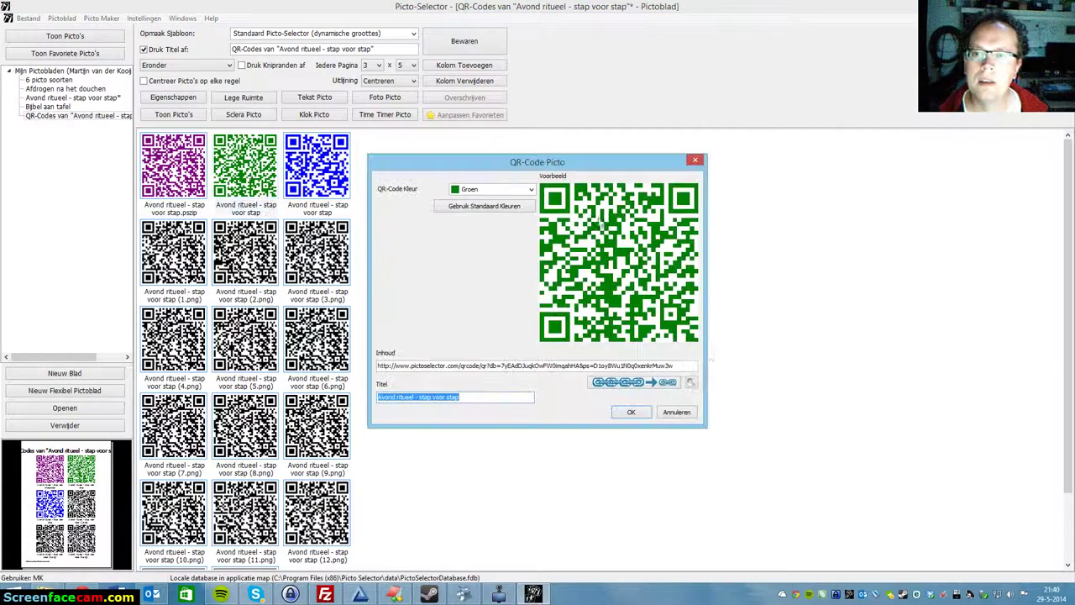
{"action": "left_click", "coordinate": [690, 382]}
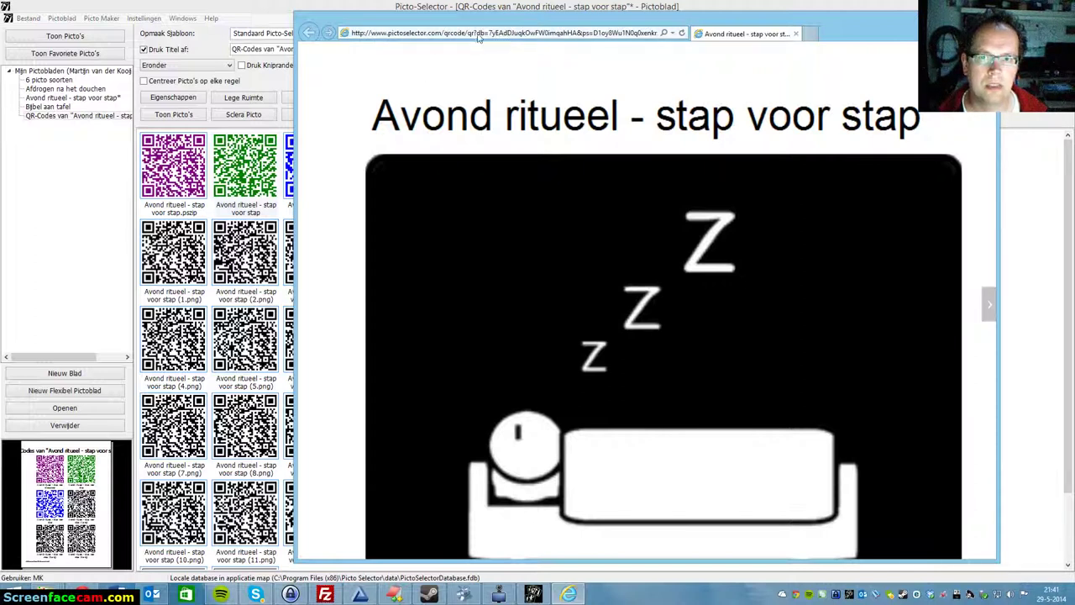
{"action": "left_click", "coordinate": [990, 308]}
{"action": "left_click", "coordinate": [989, 309]}
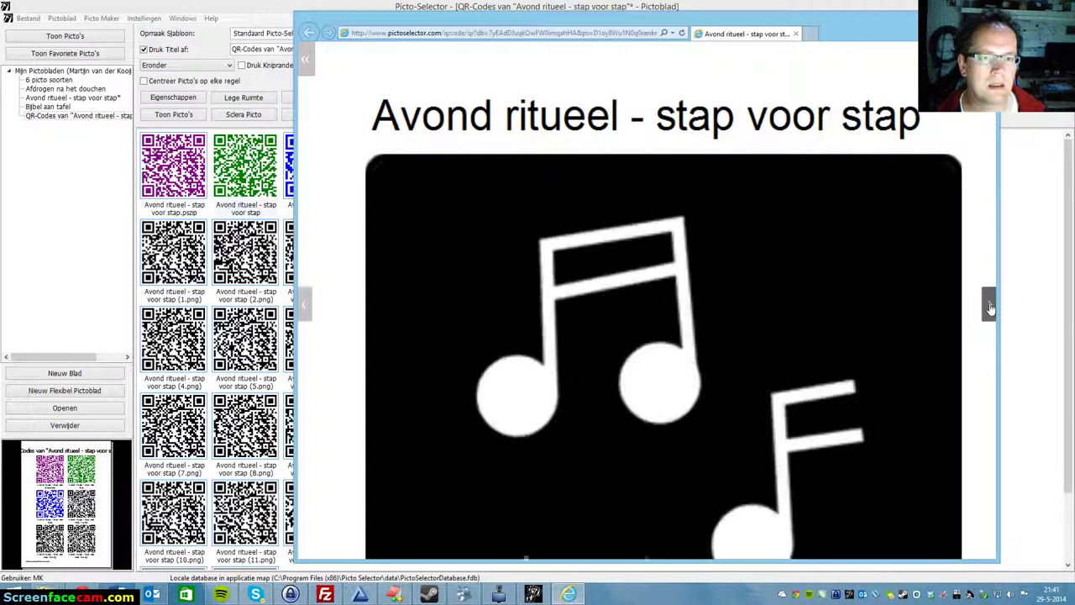
{"action": "left_click", "coordinate": [989, 309]}
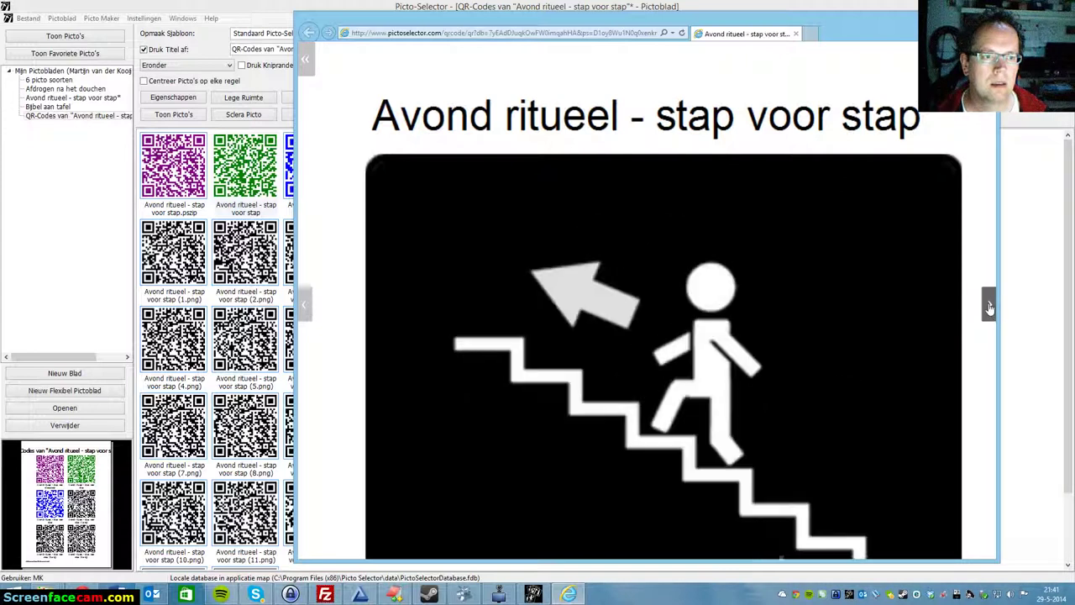
{"action": "left_click", "coordinate": [989, 308]}
{"action": "left_click", "coordinate": [989, 308]}
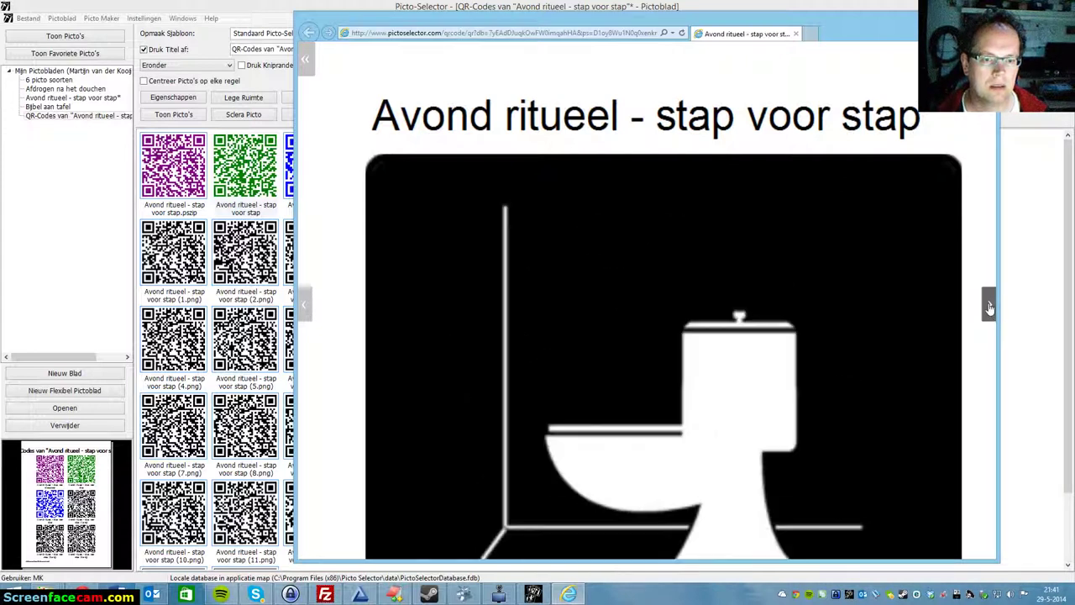
{"action": "left_click", "coordinate": [989, 308]}
{"action": "left_click", "coordinate": [989, 309]}
{"action": "left_click_drag", "start_coordinate": [991, 309], "coordinate": [673, 327]}
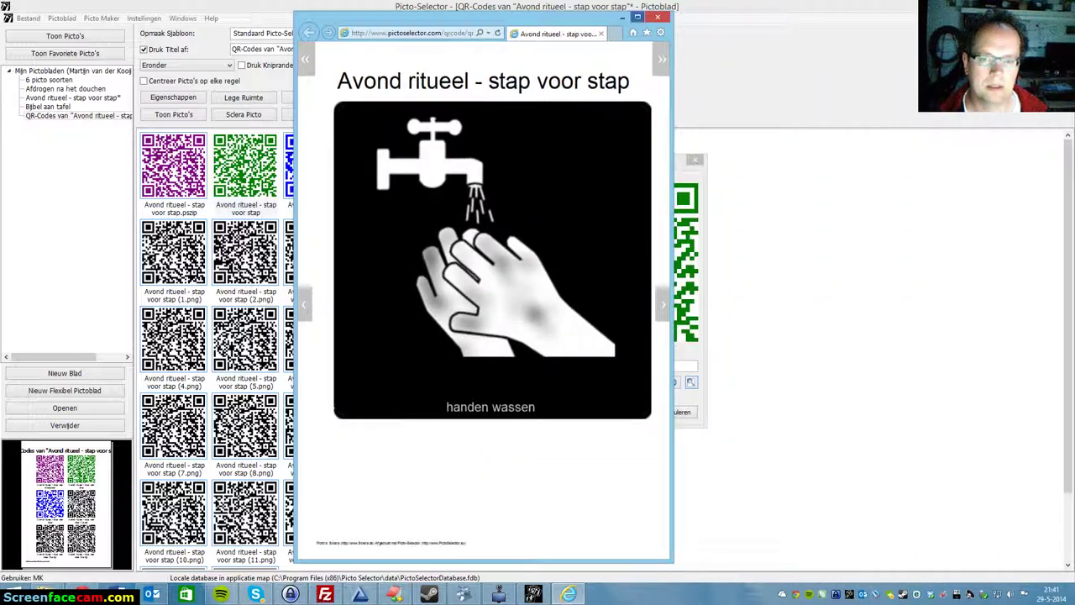
{"action": "left_click", "coordinate": [658, 17]}
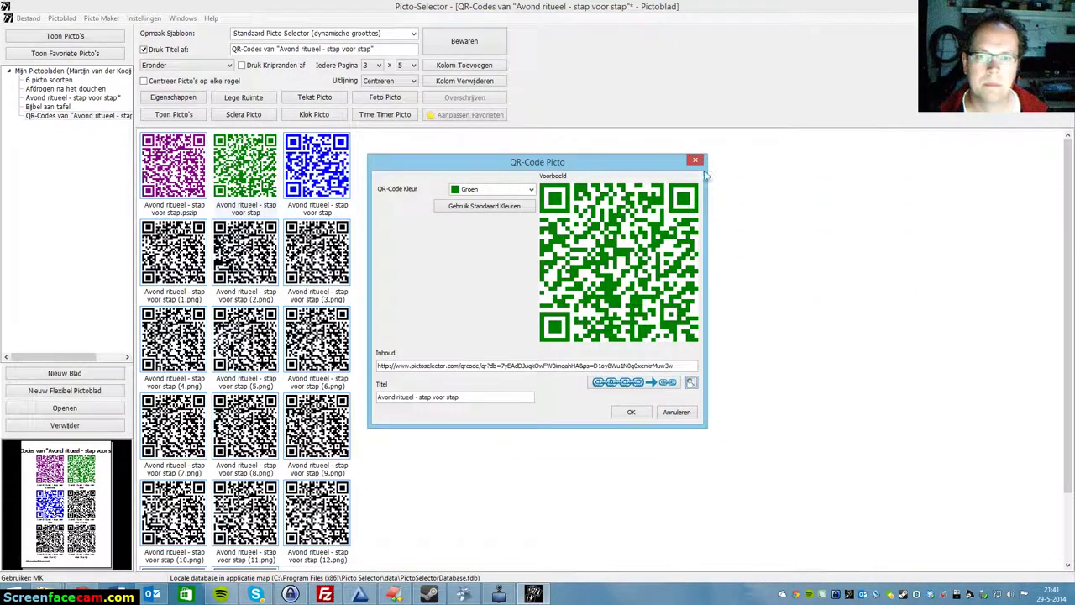
{"action": "left_click", "coordinate": [695, 160]}
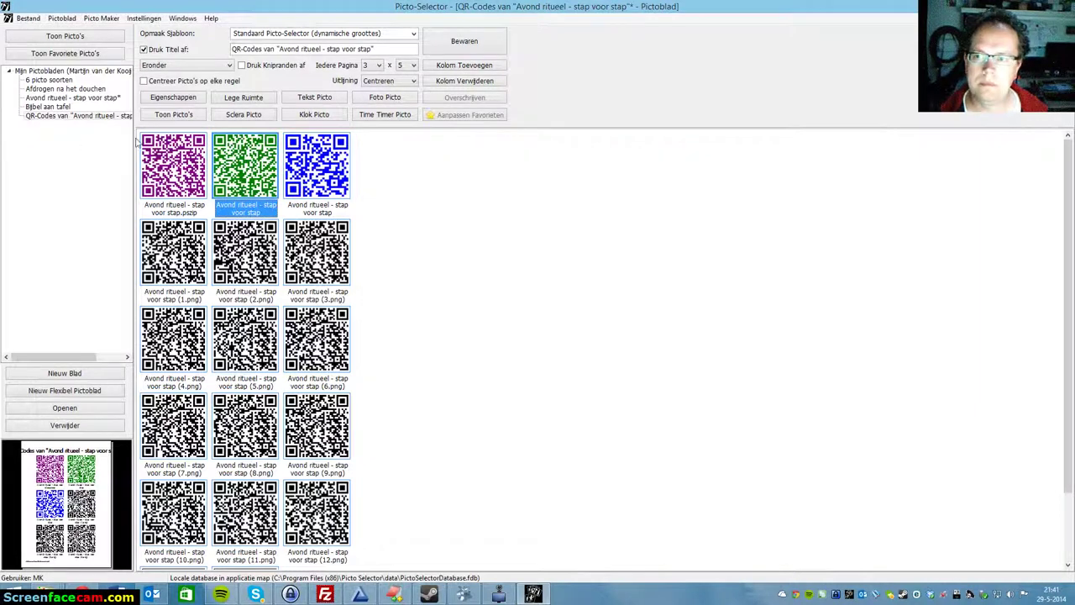
{"action": "right_click", "coordinate": [94, 117]}
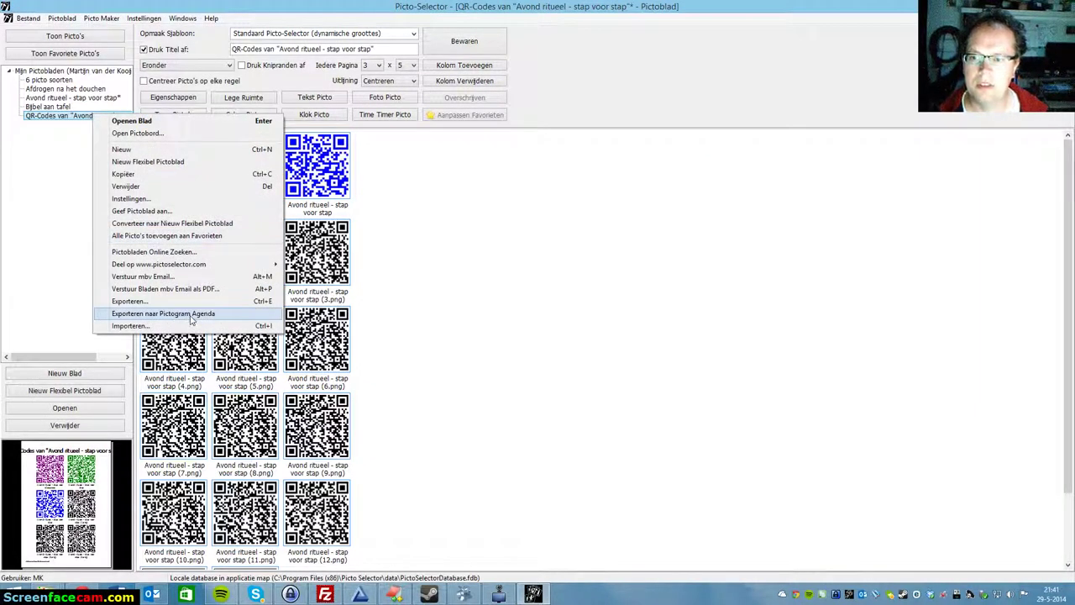
{"action": "mouse_move", "coordinate": [251, 263]}
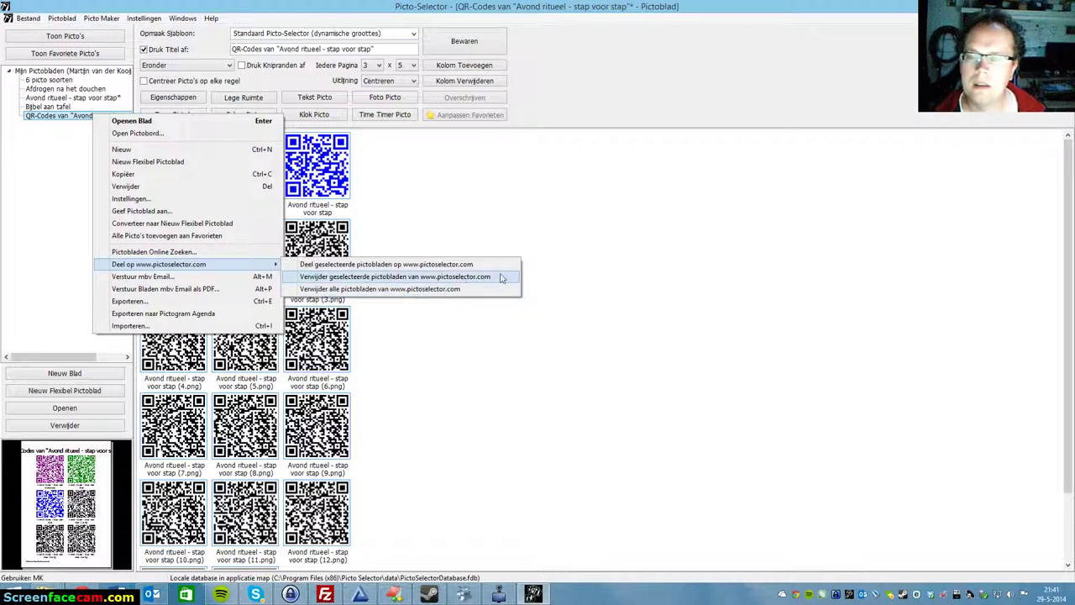
{"action": "left_click", "coordinate": [475, 243]}
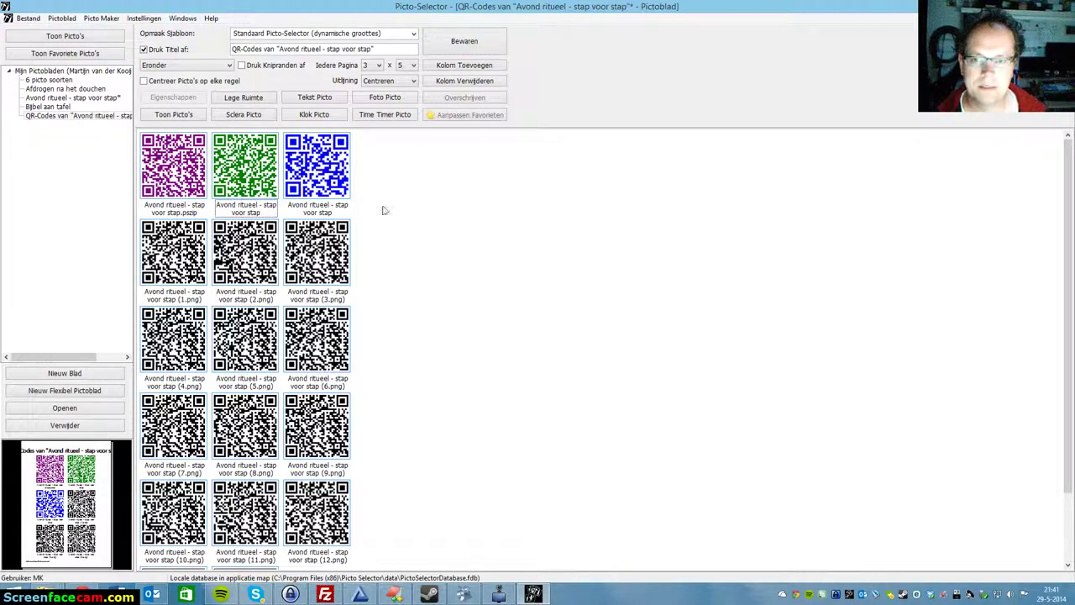
- Save the sheet "QR-Codes van "Avond ritueel - stap voor stap"" and start closing the program
{"action": "left_click", "coordinate": [481, 44]}
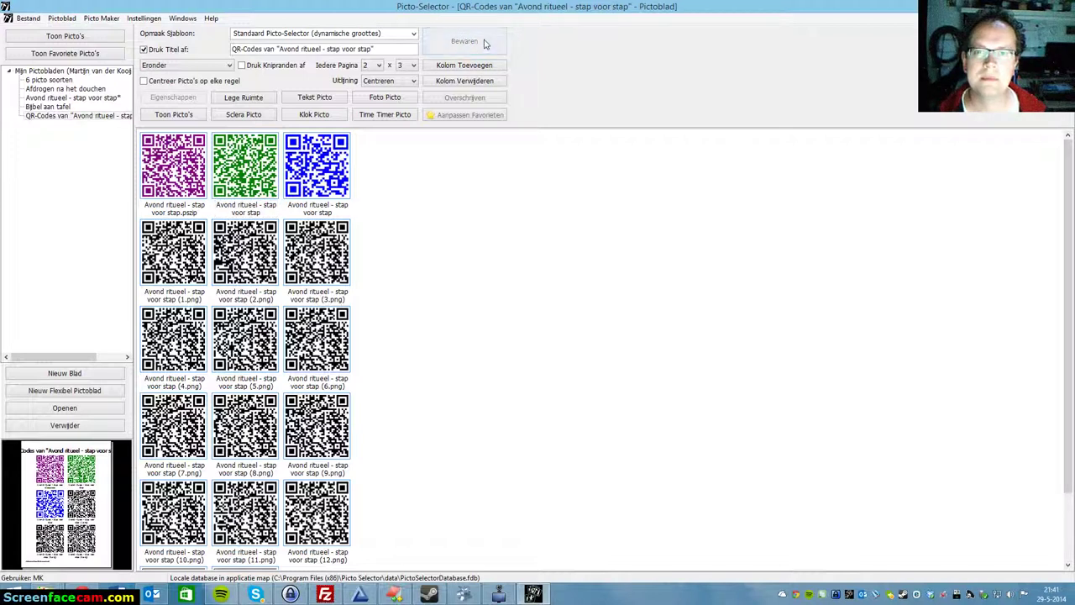
{"action": "left_click", "coordinate": [1059, 7]}
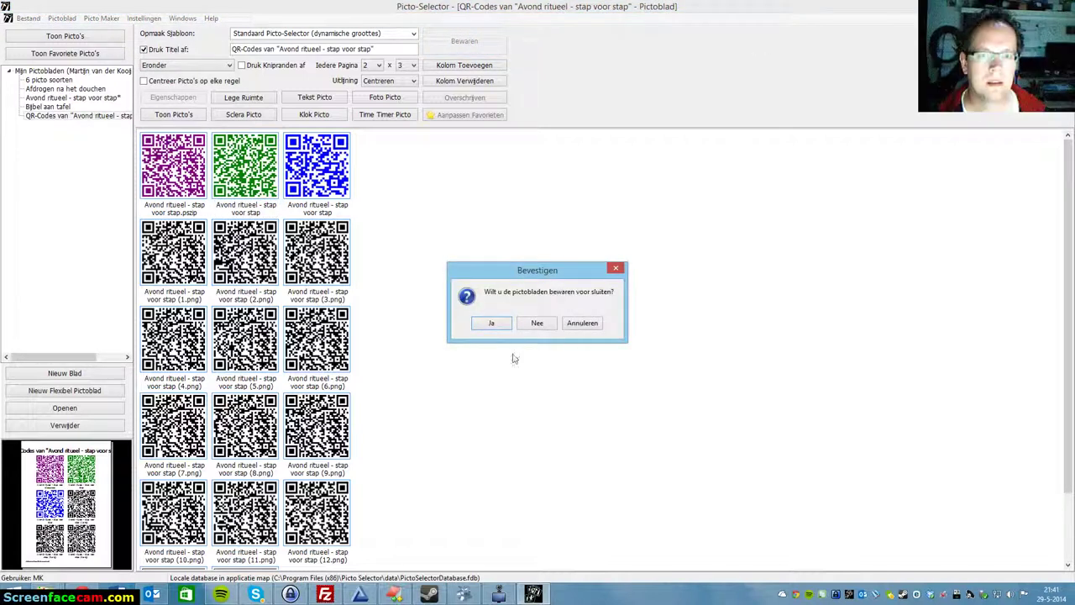